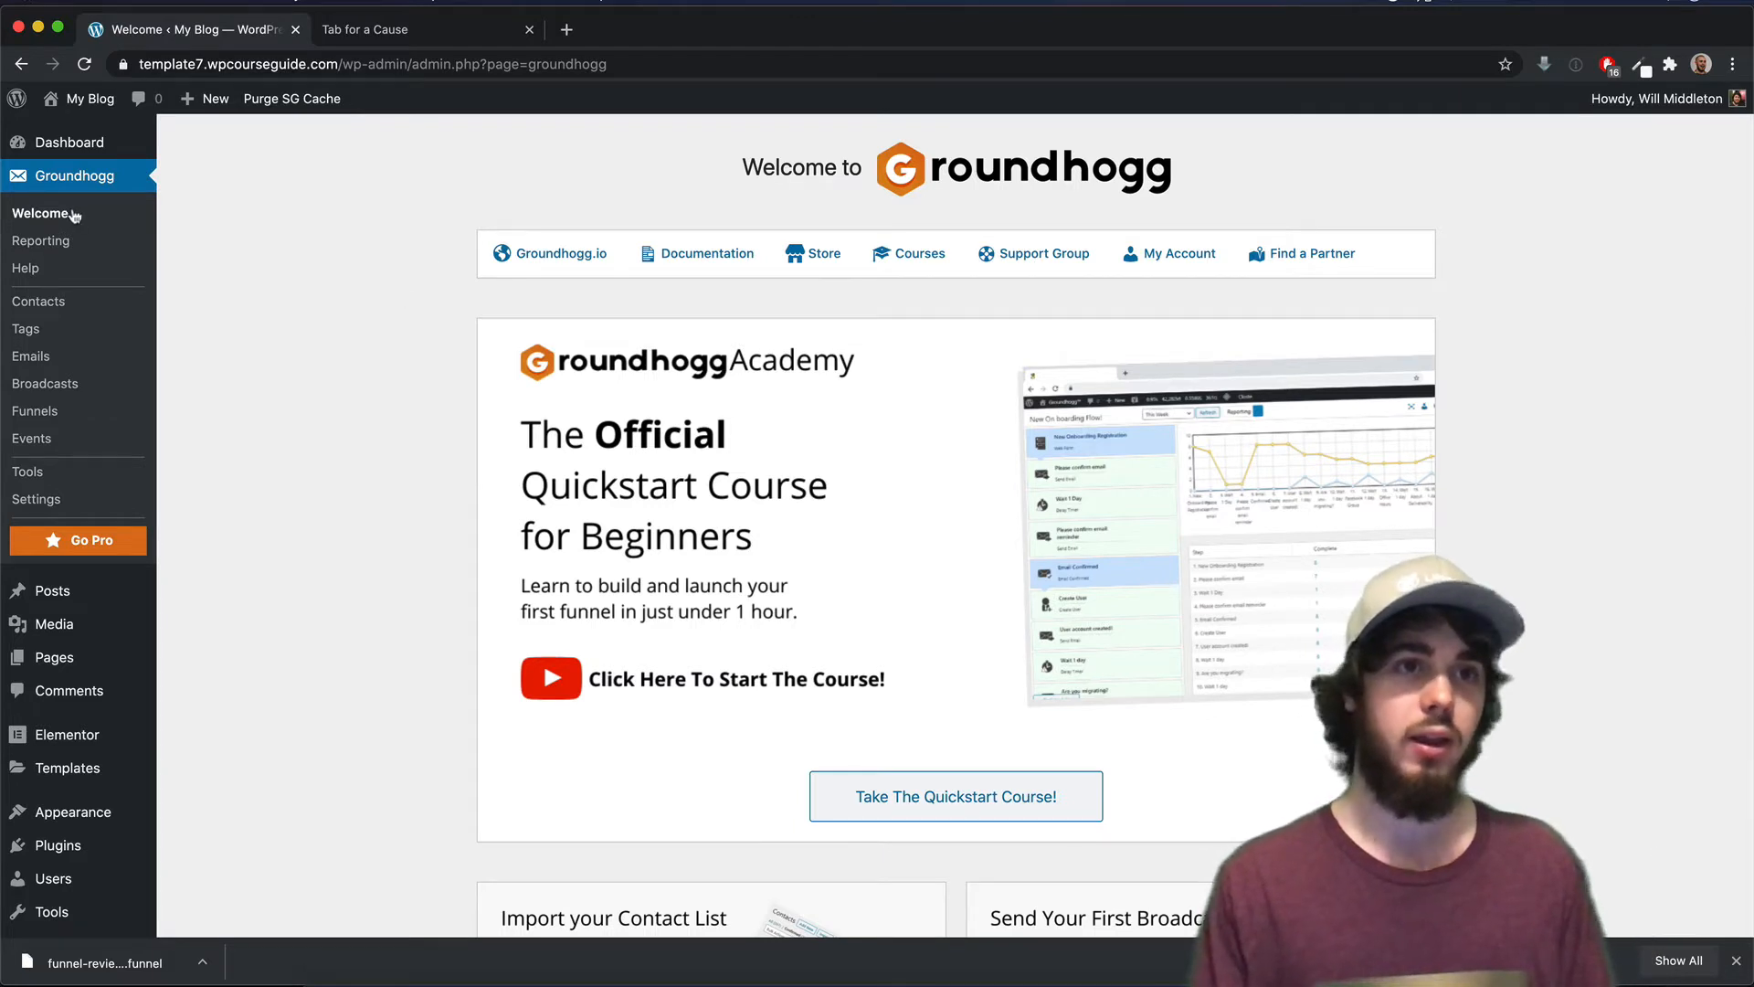
Import the downloaded funnel-review .funnel export file as a new funnel in Groundhogg
left_click(38, 414)
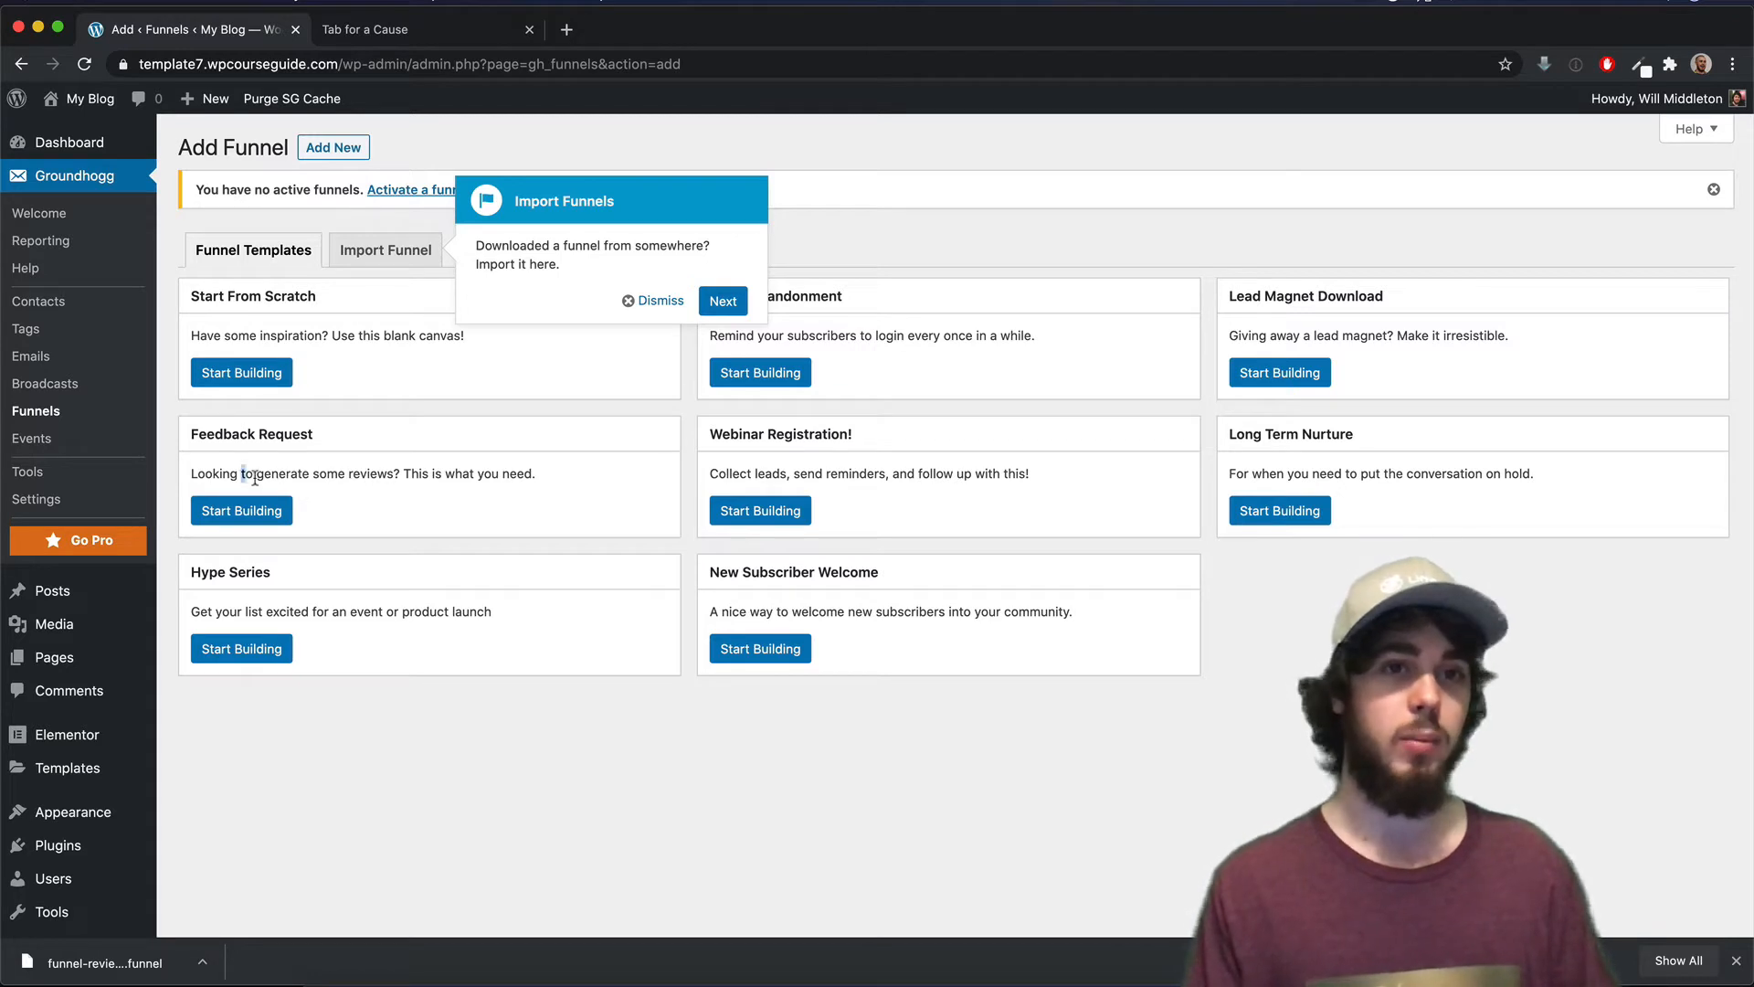
left_click_drag(254, 477, 305, 476)
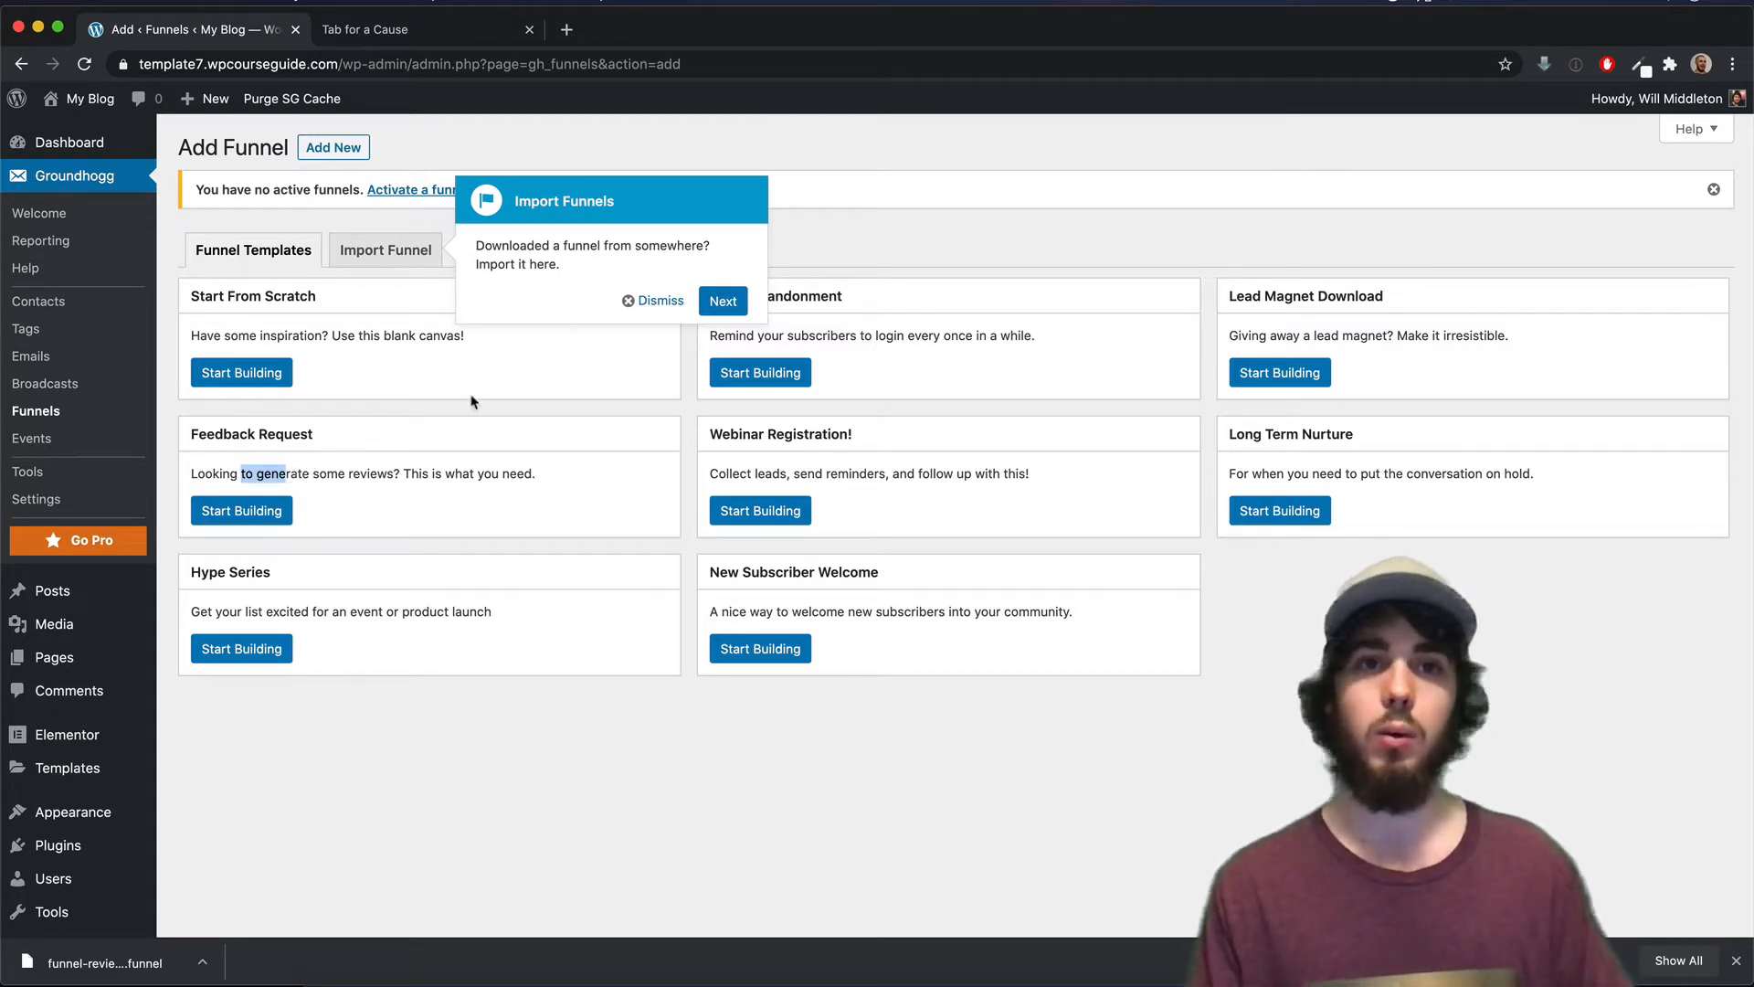
left_click(627, 303)
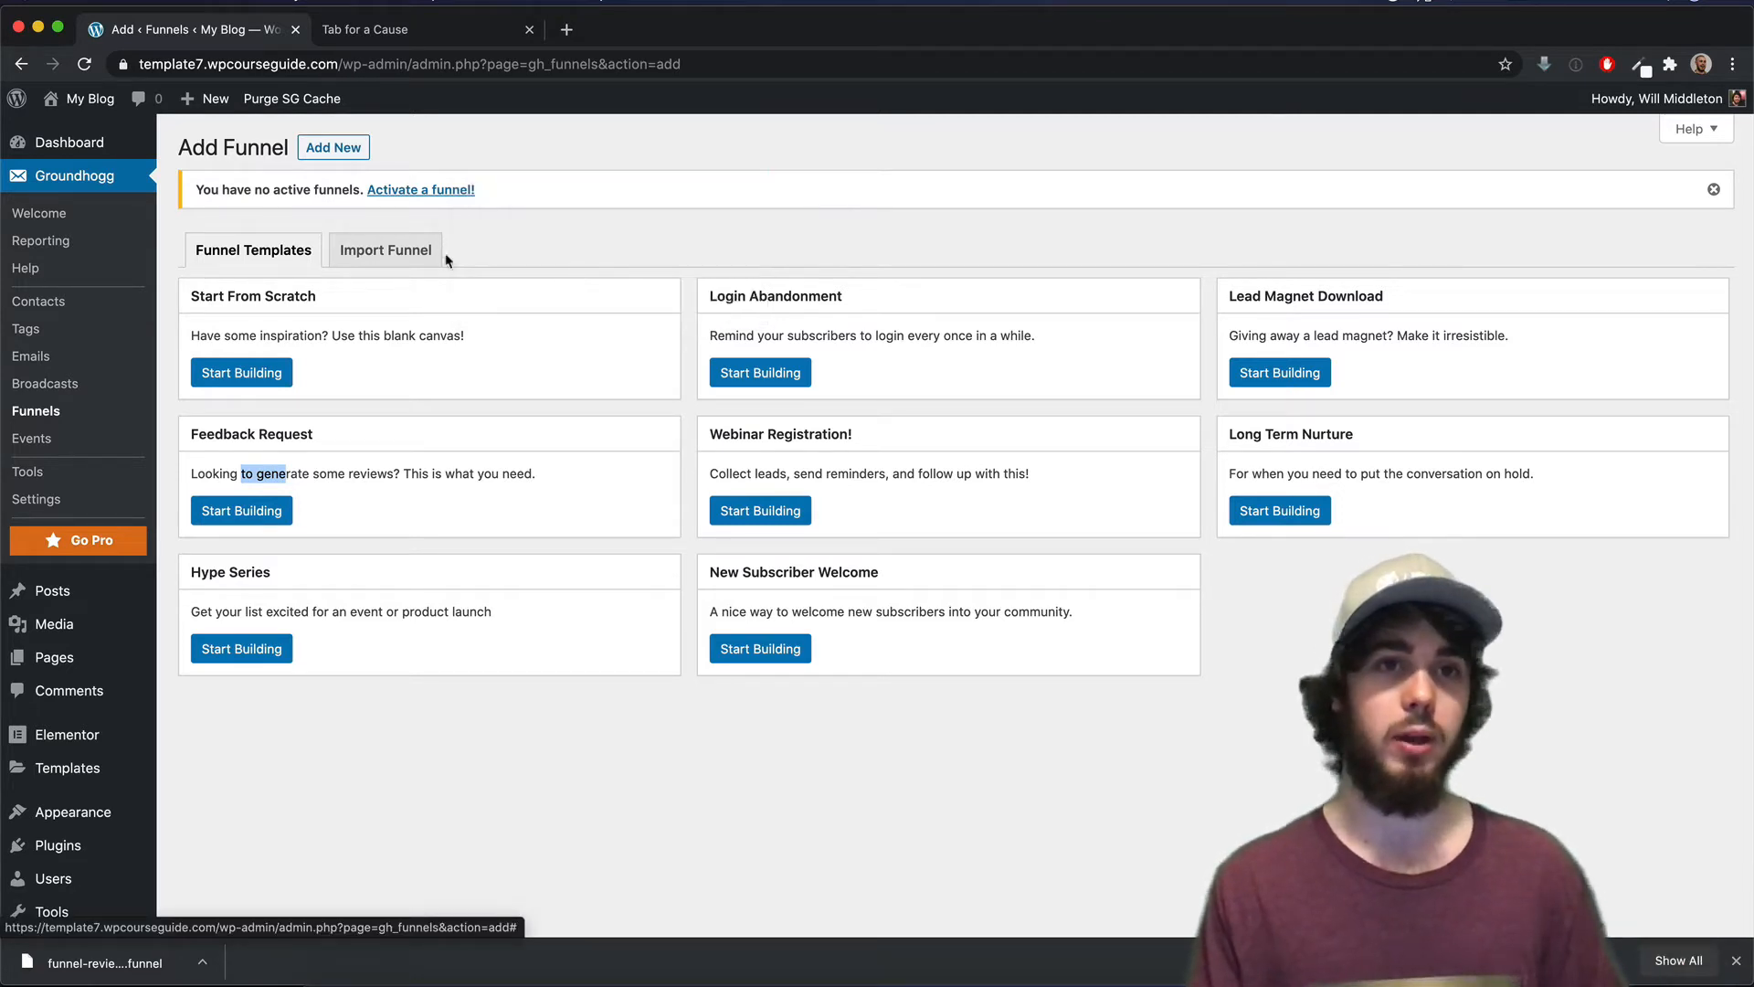
left_click(398, 257)
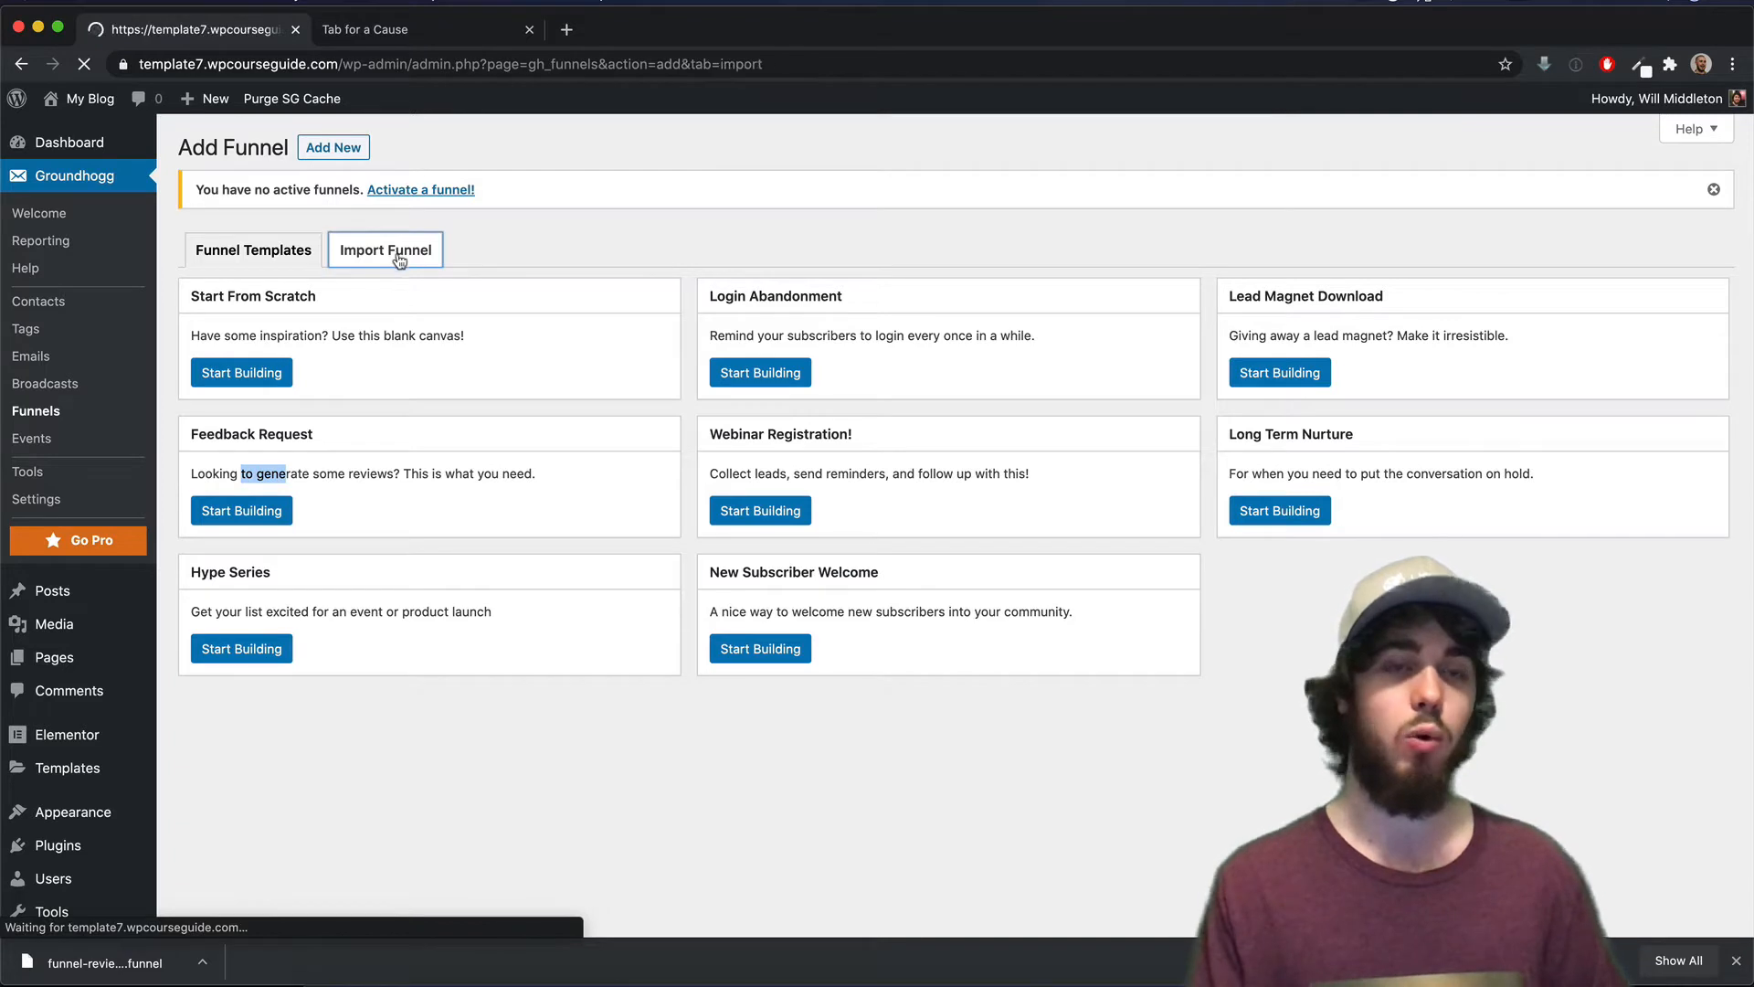
left_click_drag(100, 982, 810, 474)
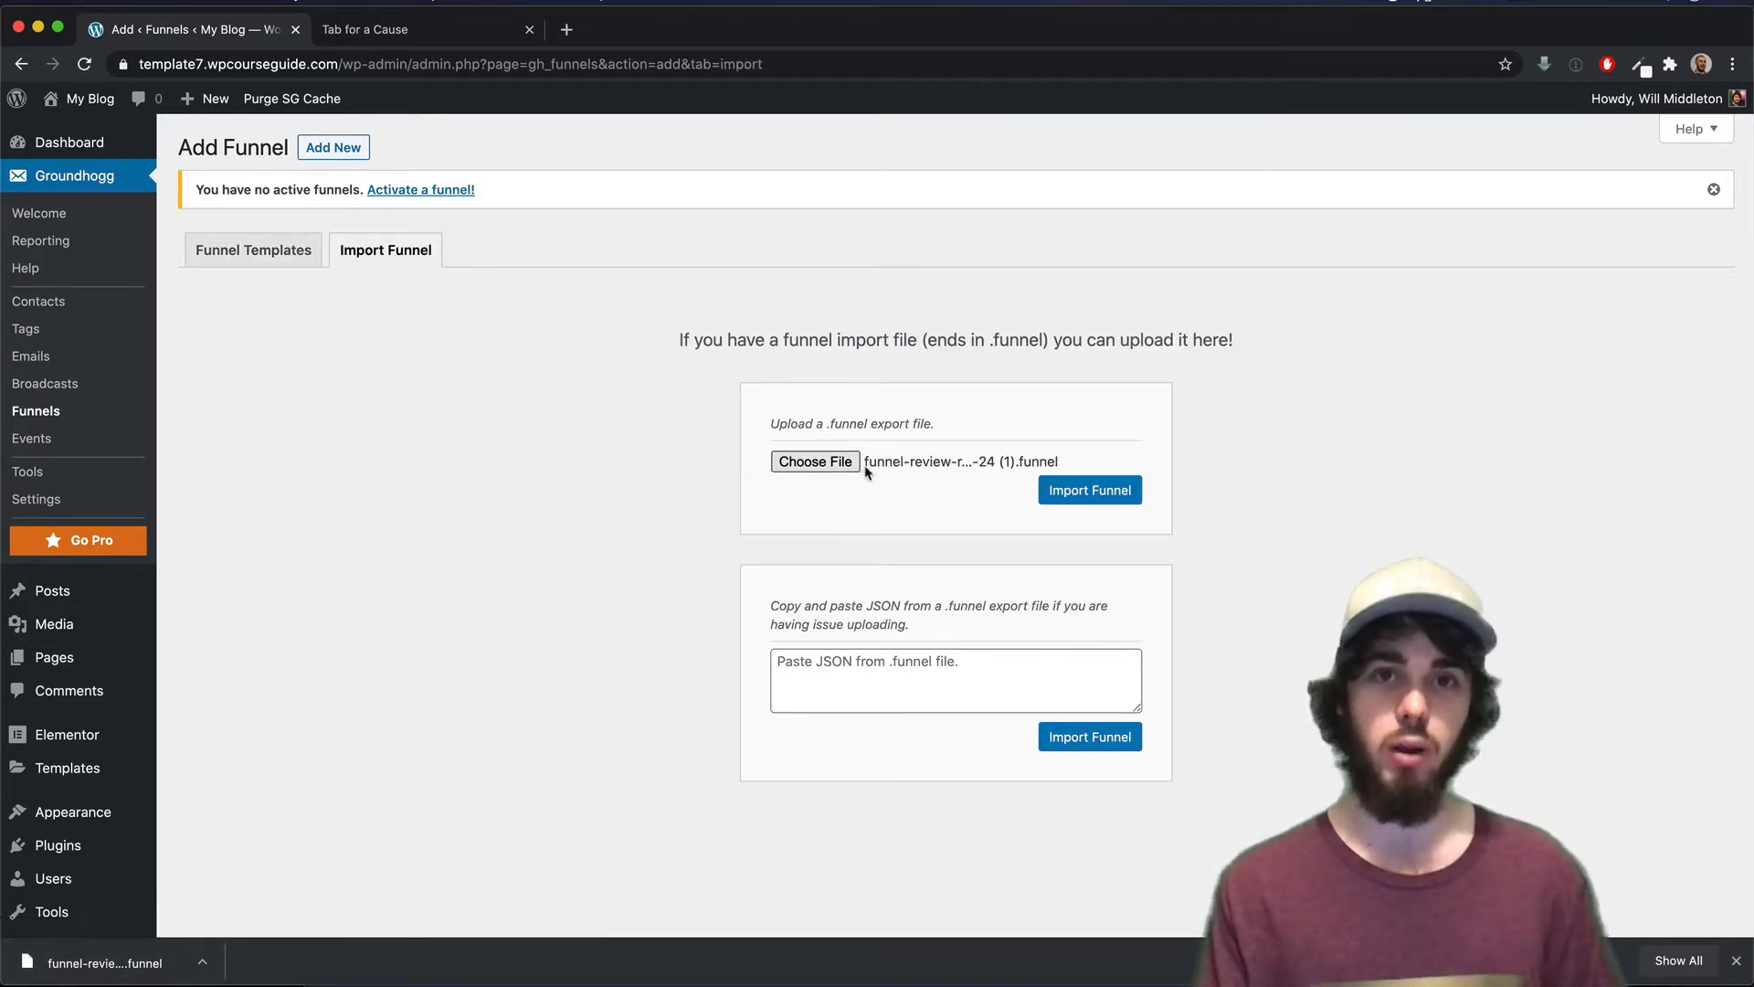
left_click(1089, 491)
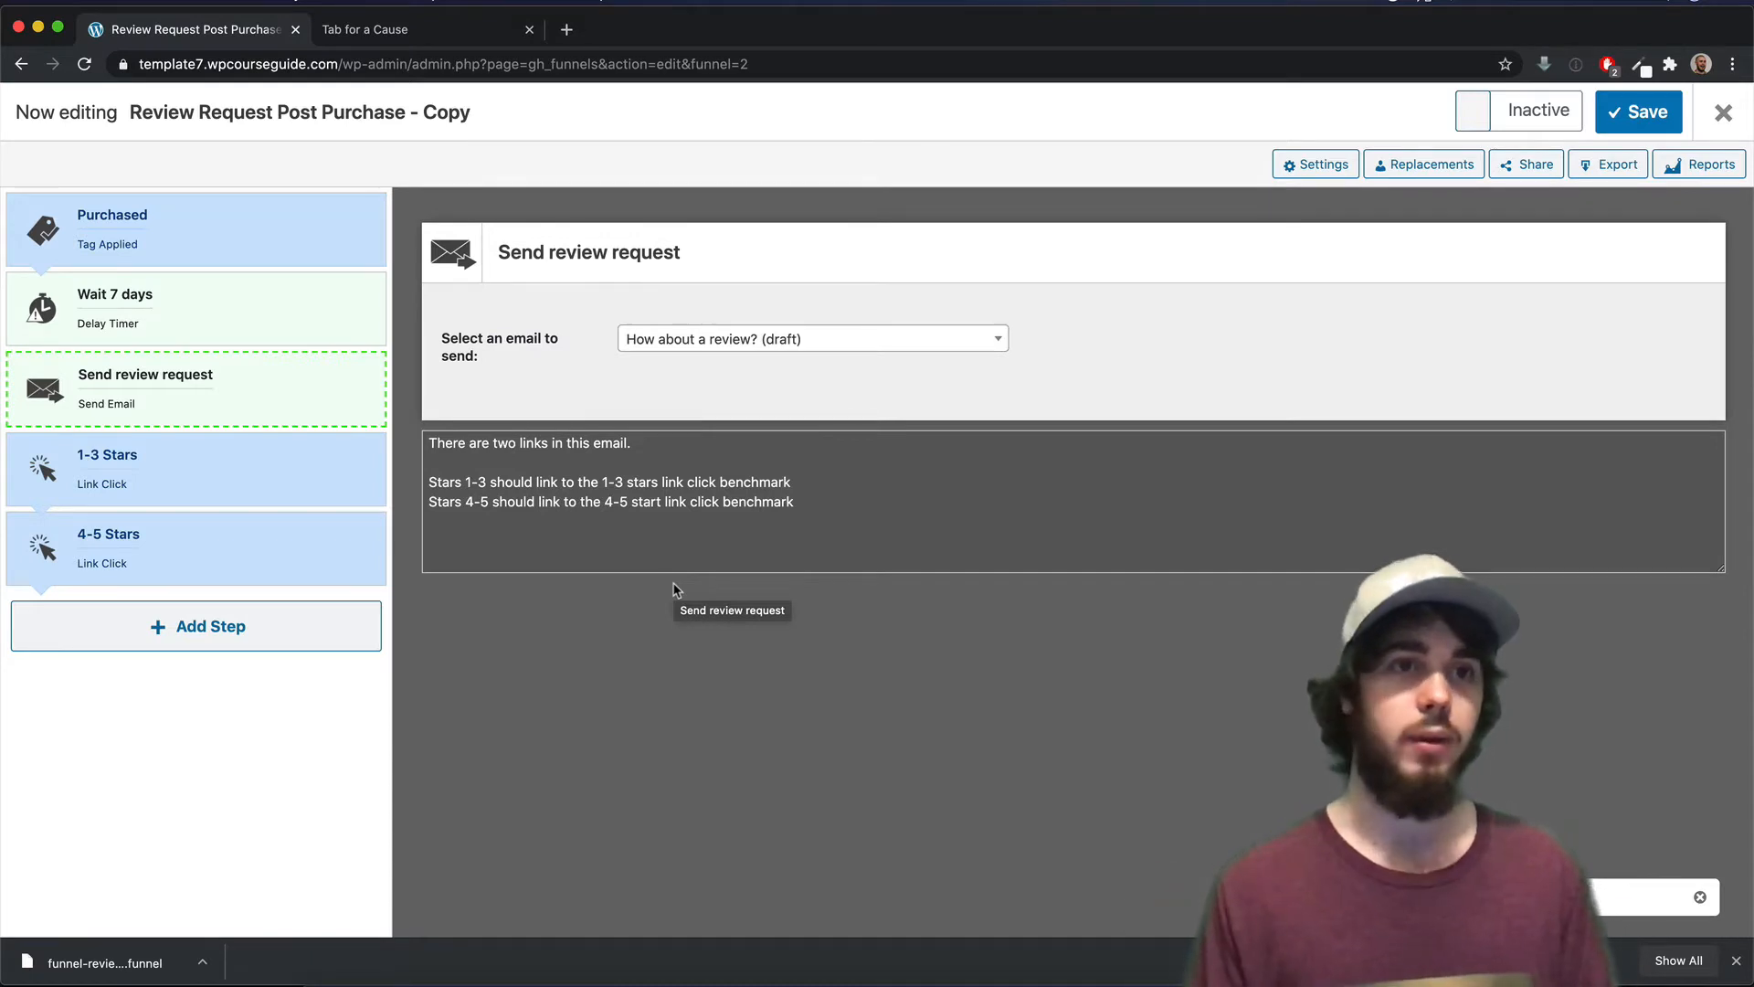
Examine the Purchased trigger and the links on the 1-3 and 4-5 stars in the review request email, leaving the email without saving
left_click(139, 221)
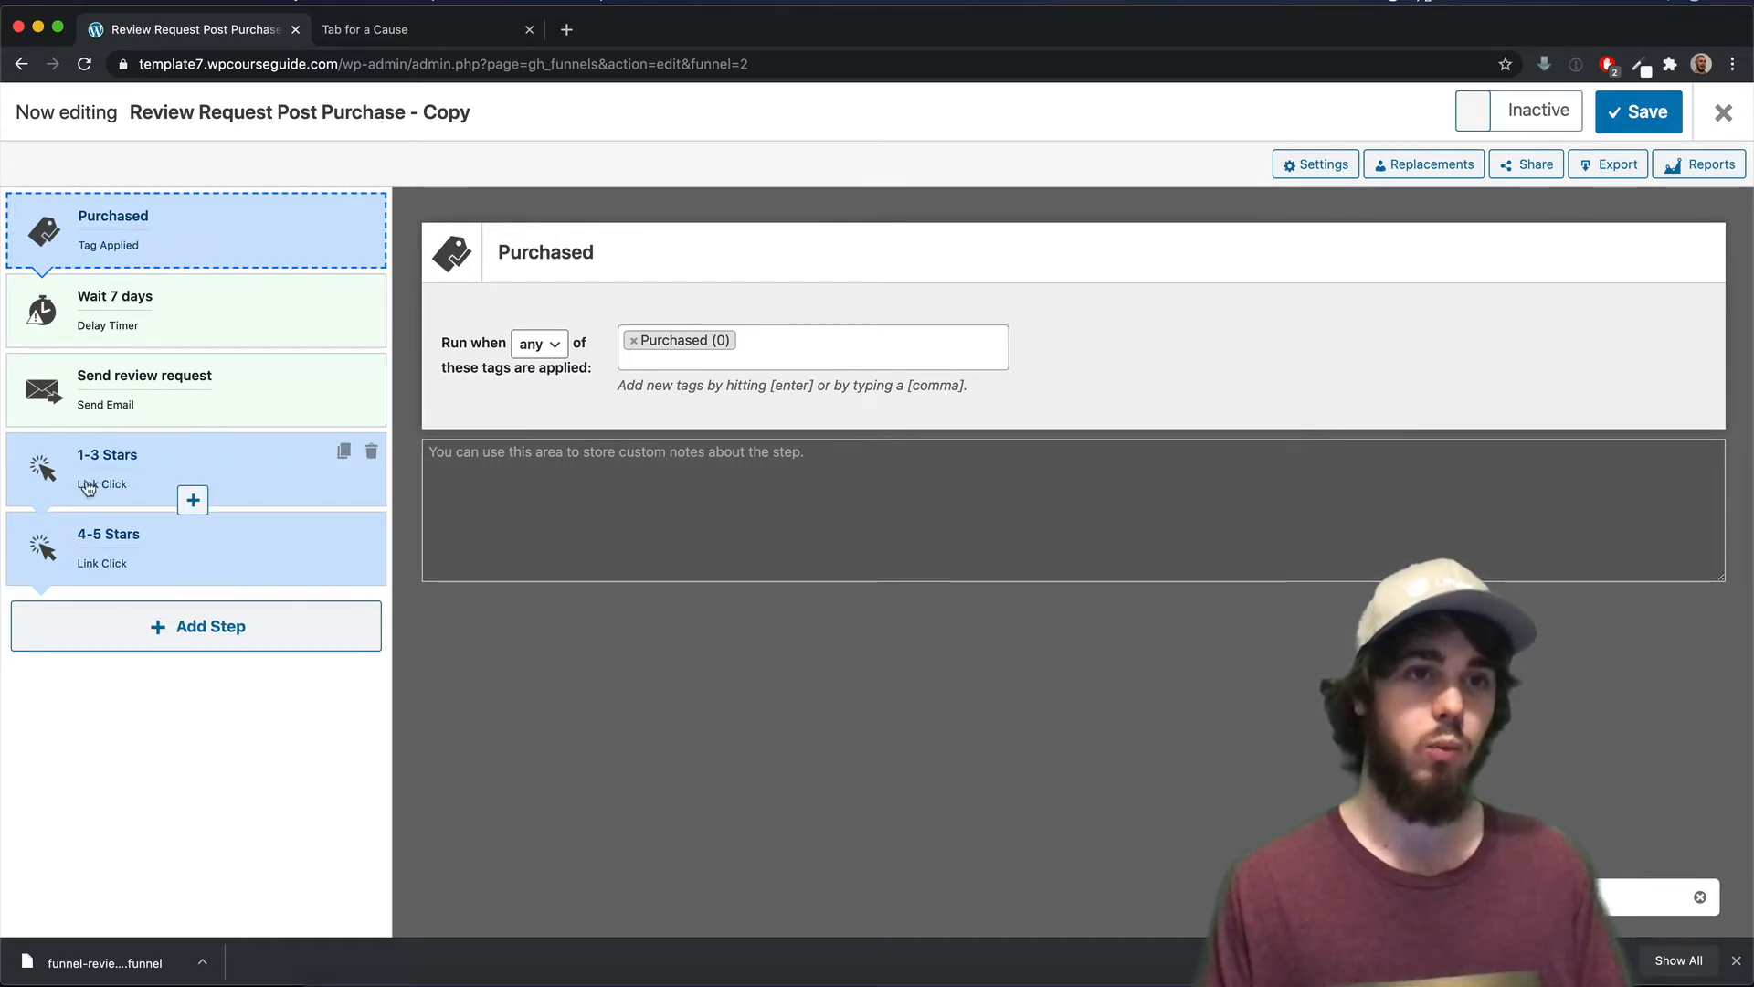
left_click(164, 395)
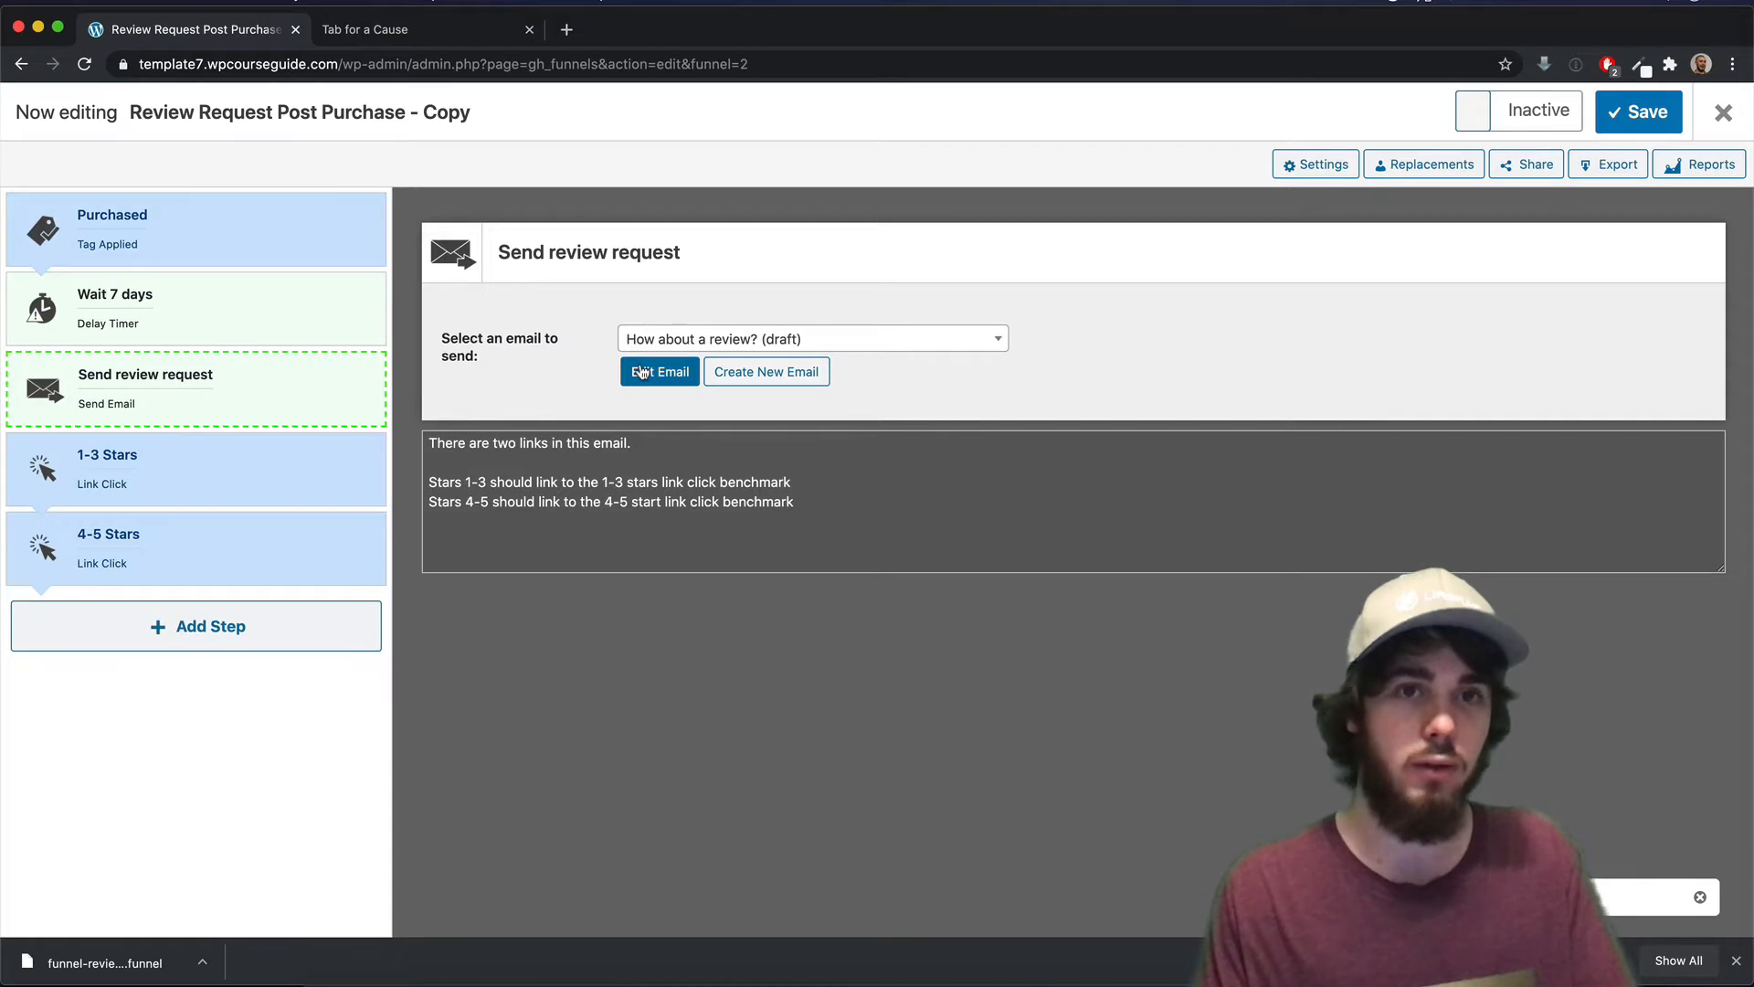
left_click(642, 372)
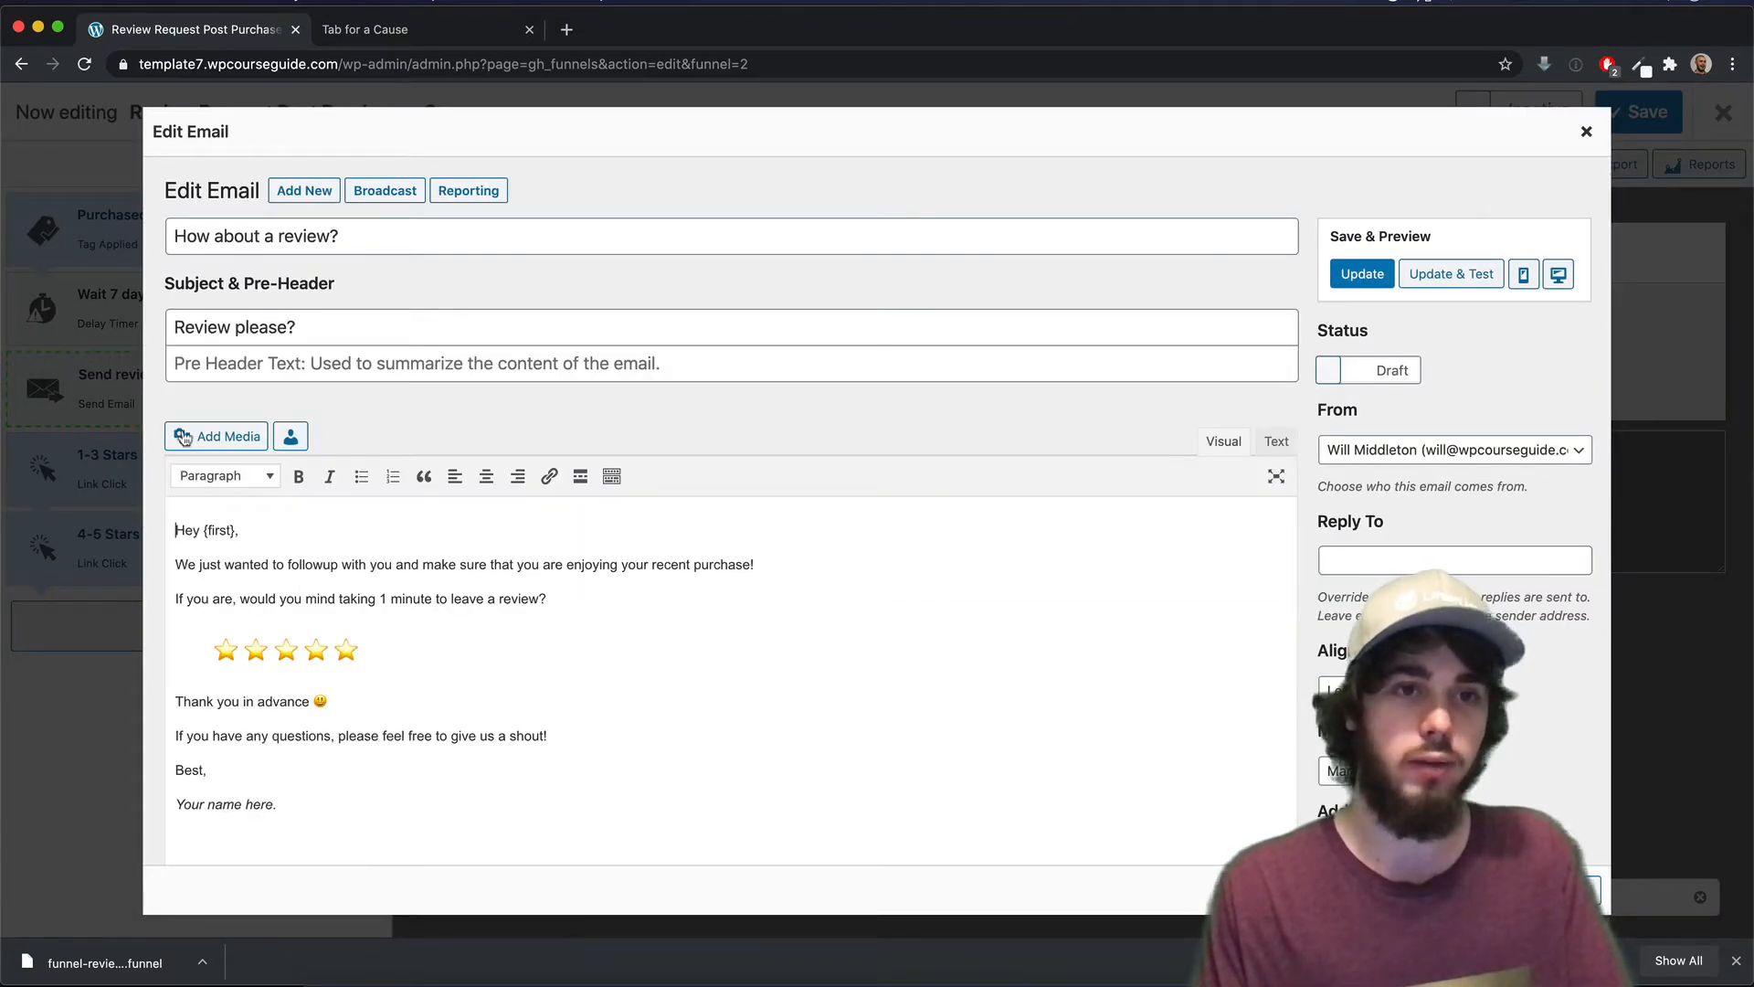
left_click(224, 649)
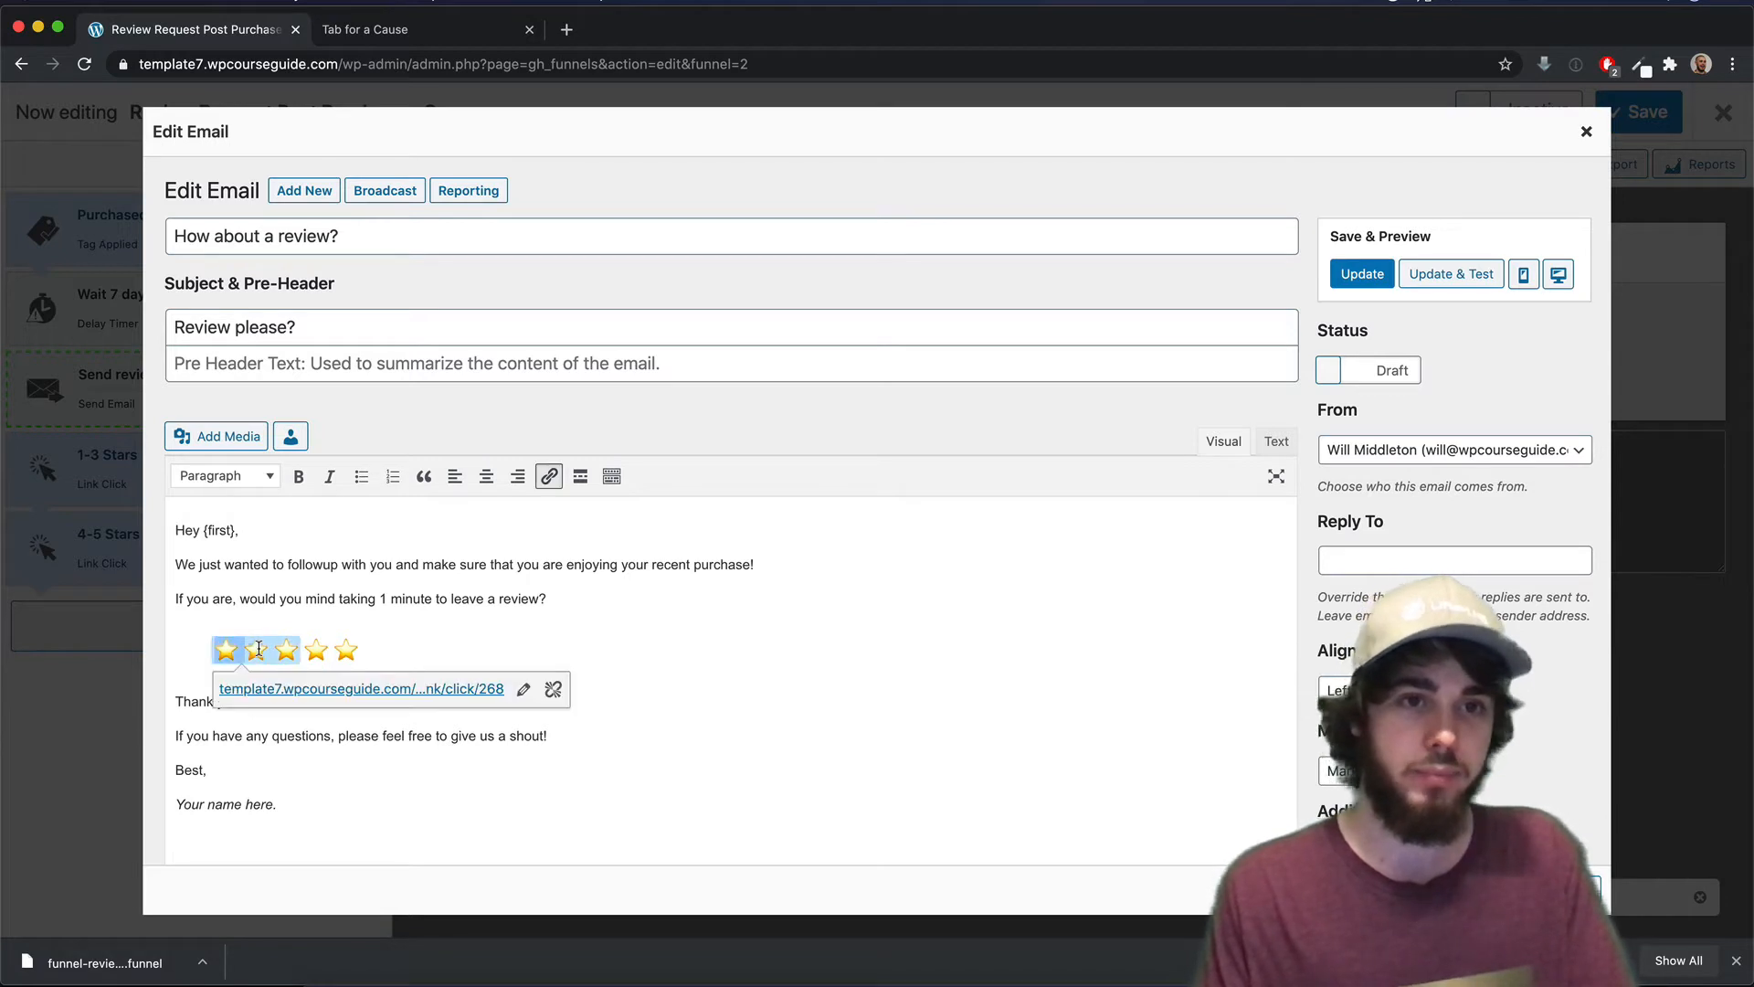
left_click(344, 648)
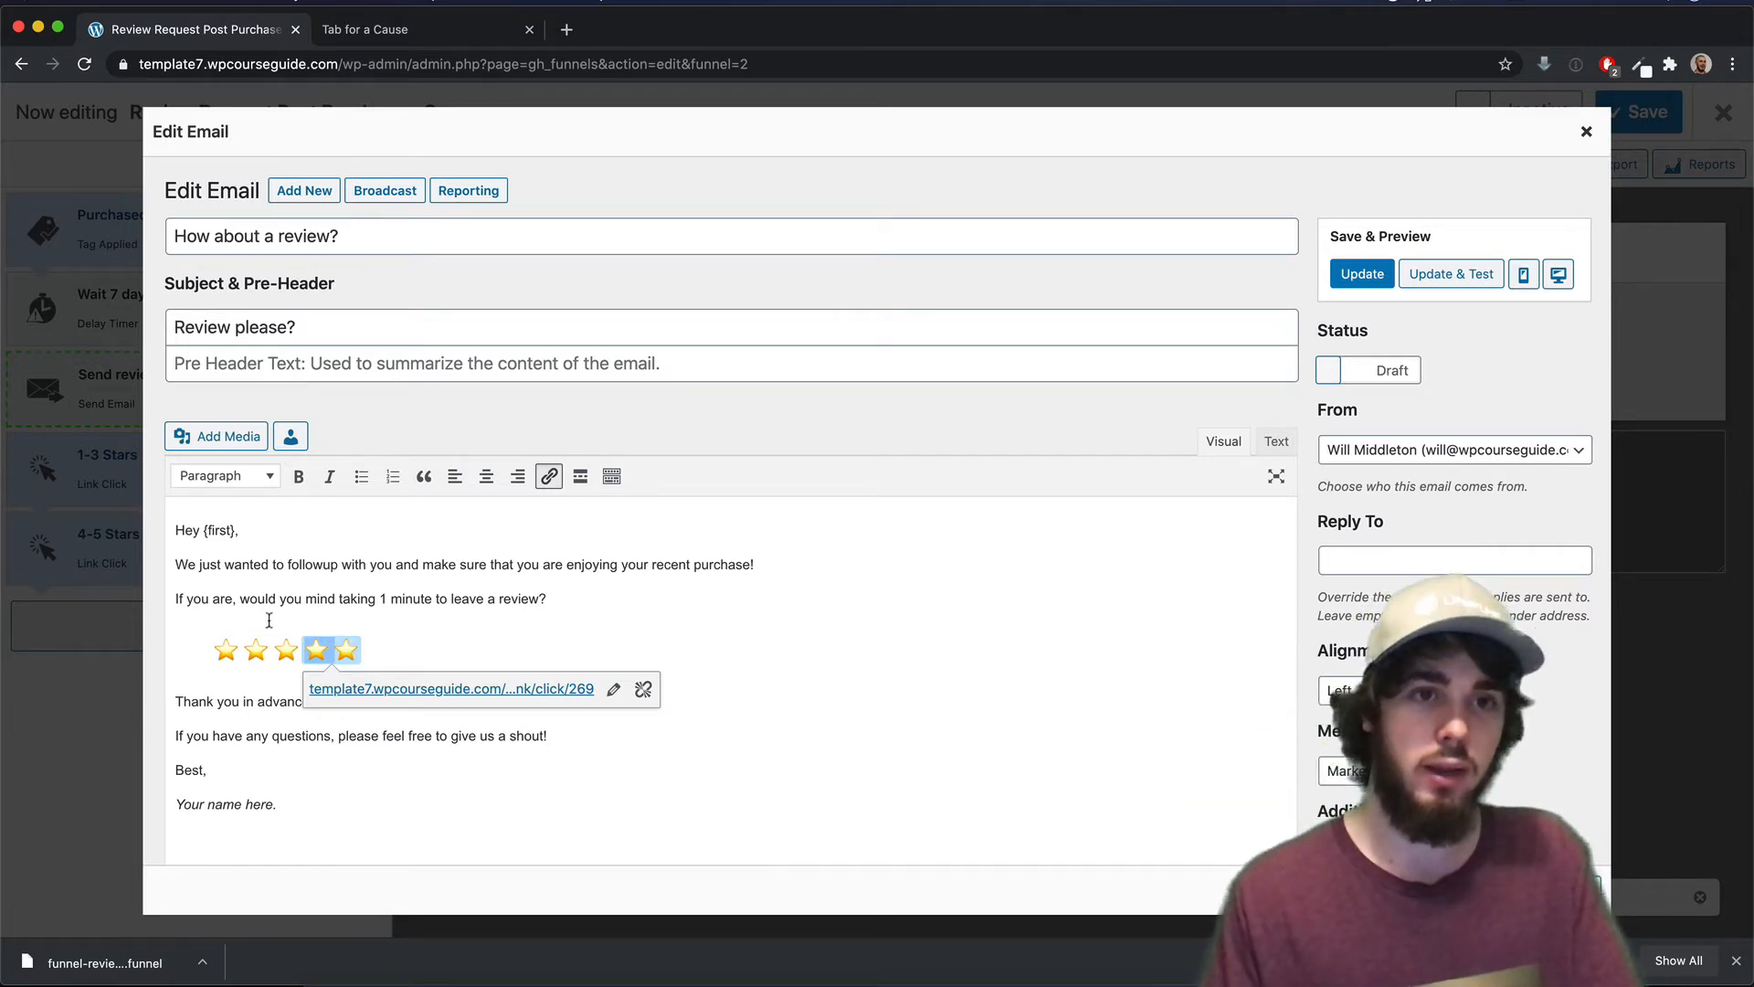
left_click(276, 652)
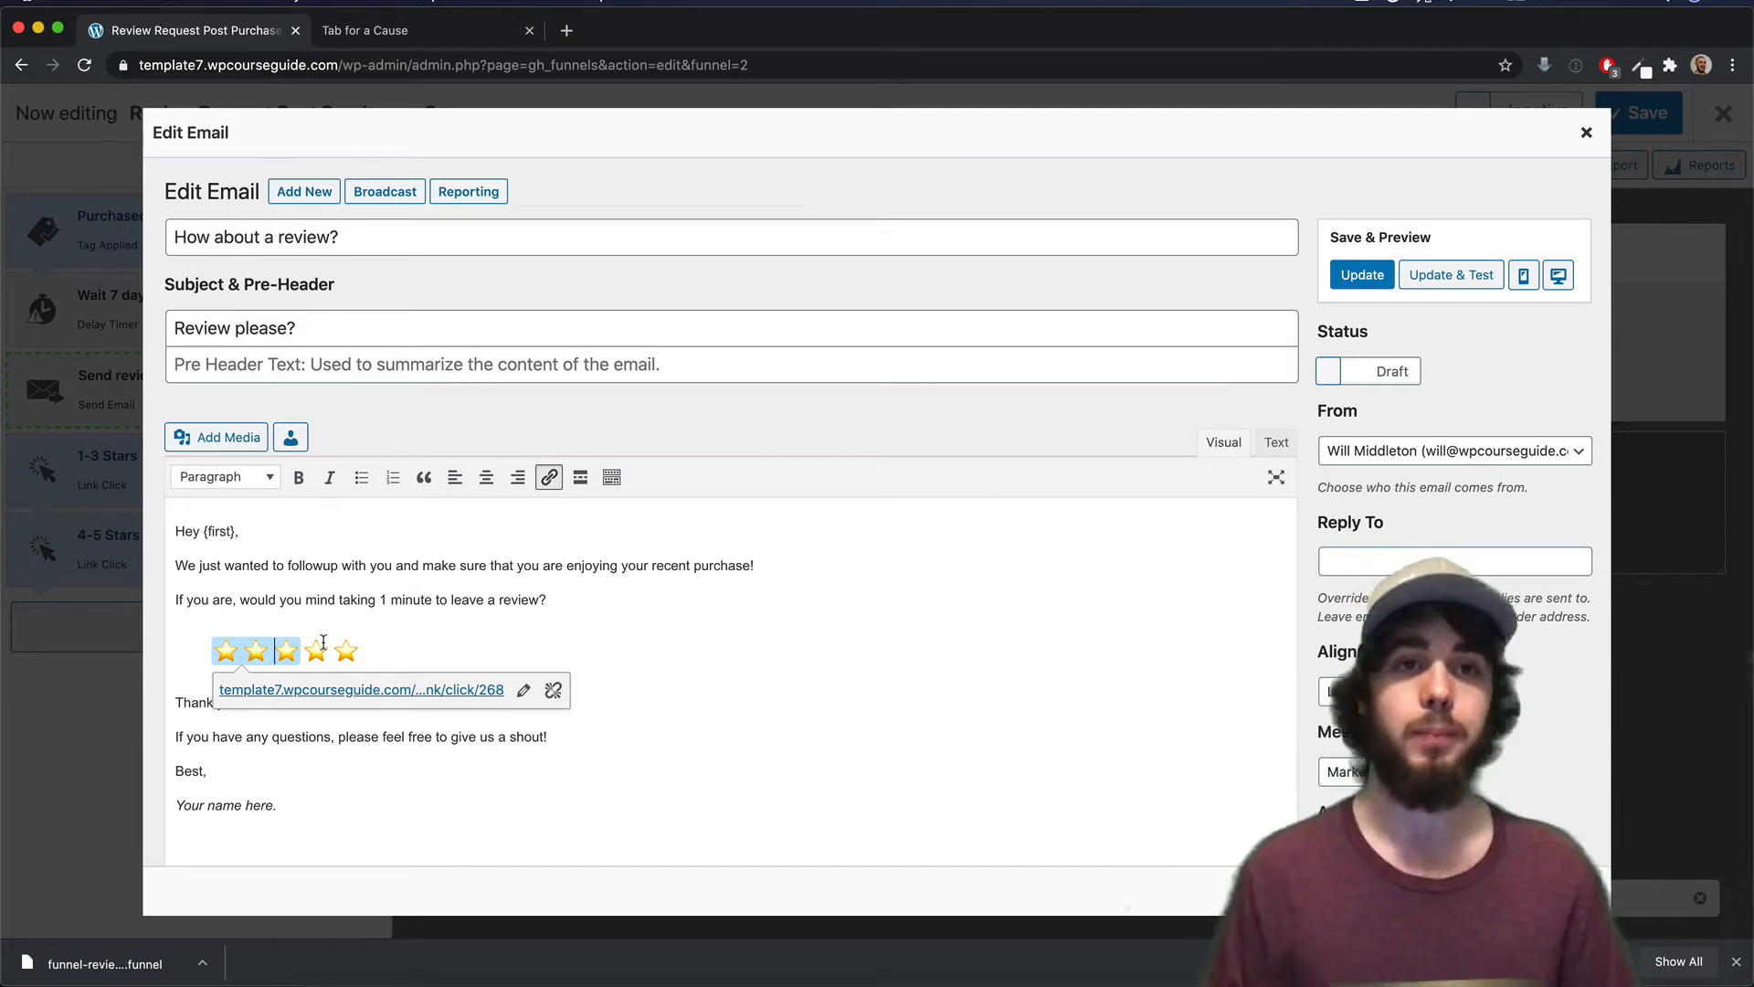
left_click_drag(301, 651, 337, 650)
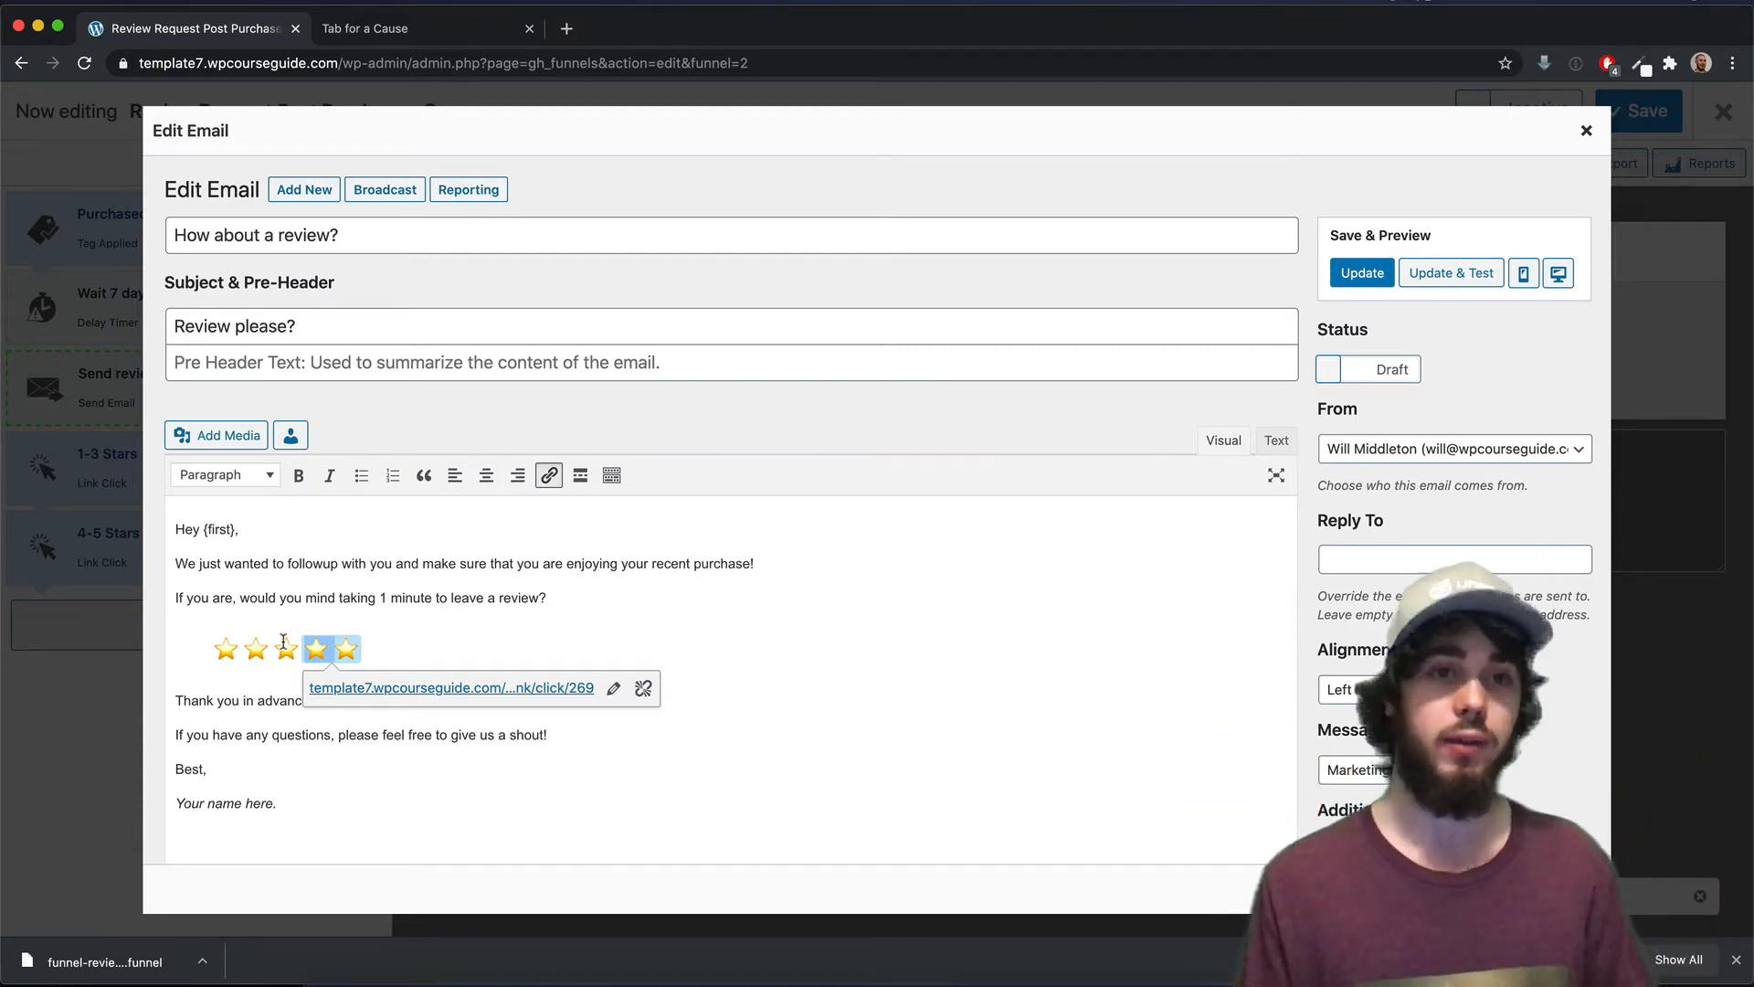
left_click_drag(283, 639, 324, 638)
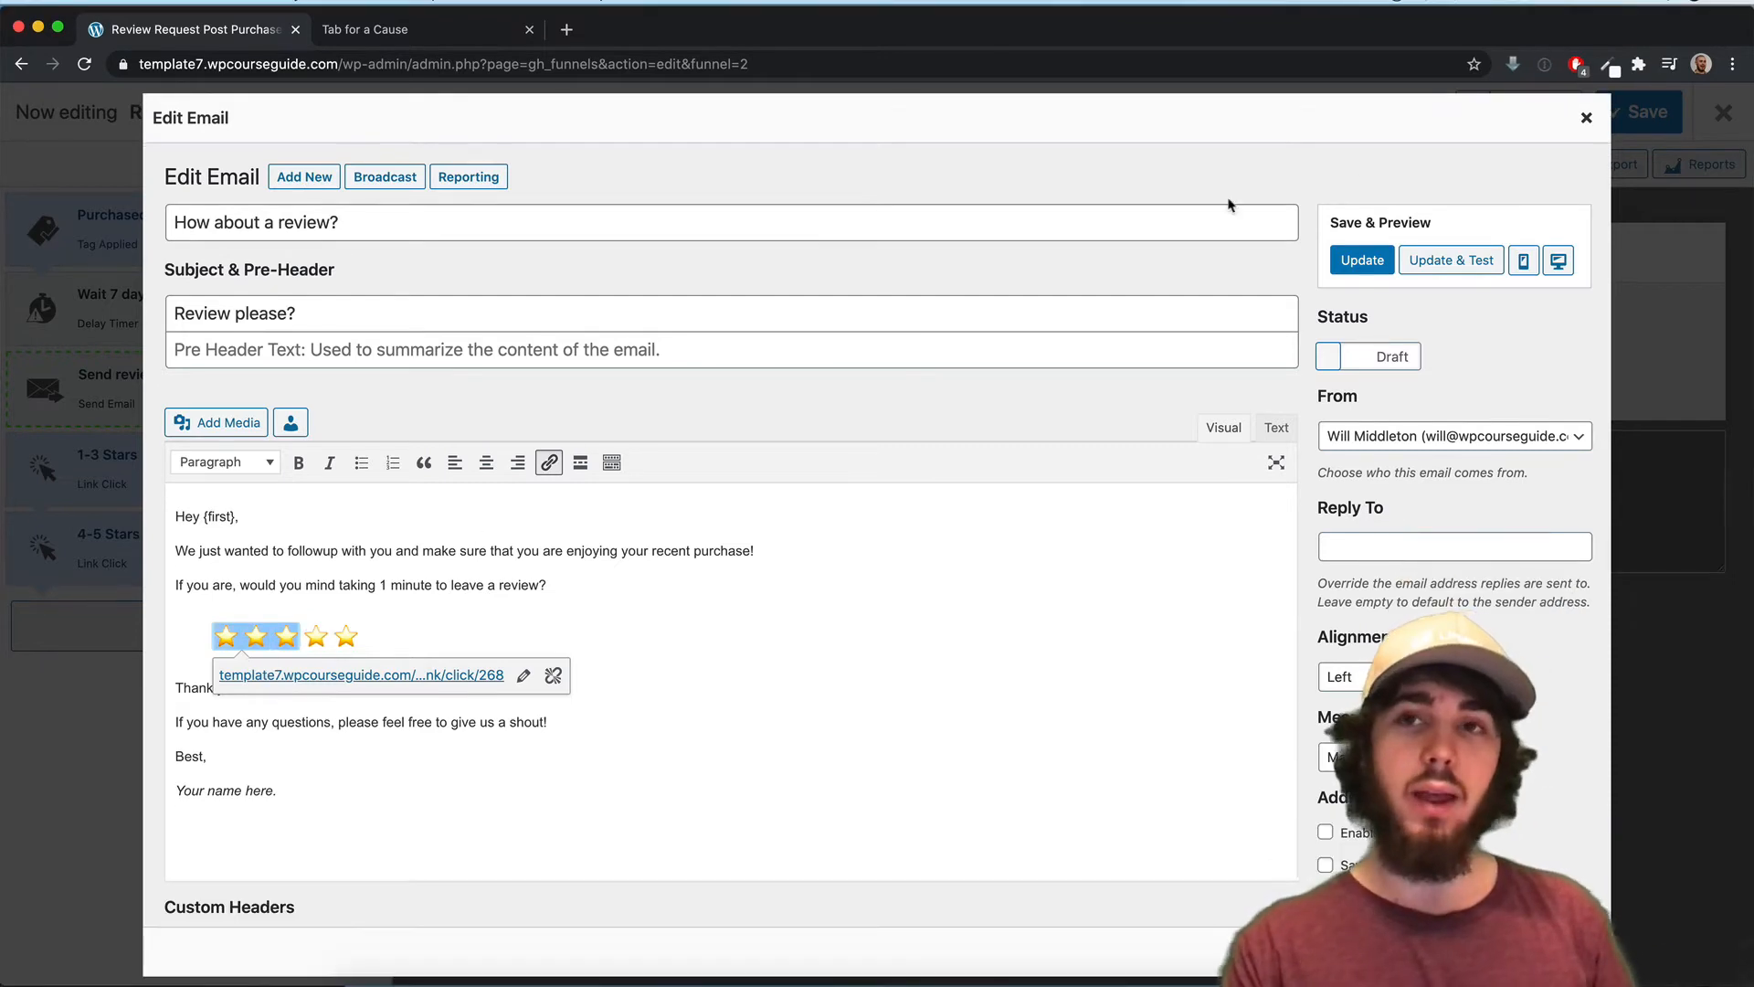
left_click(1586, 117)
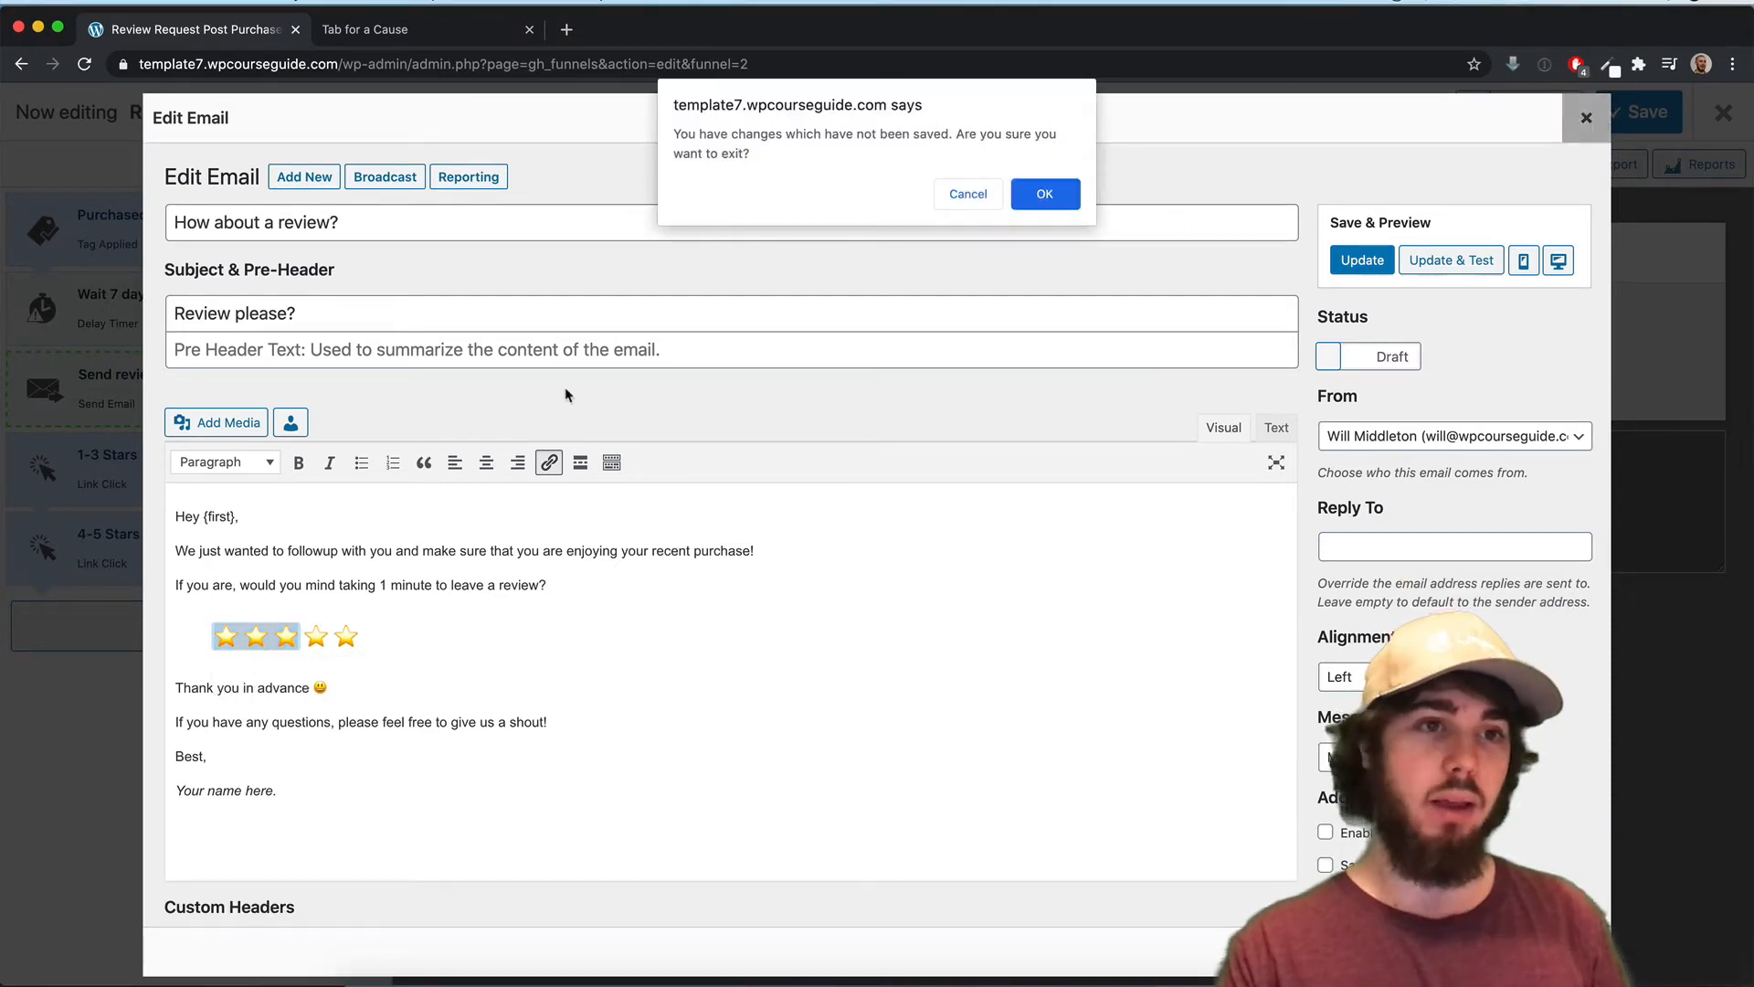
left_click(1043, 193)
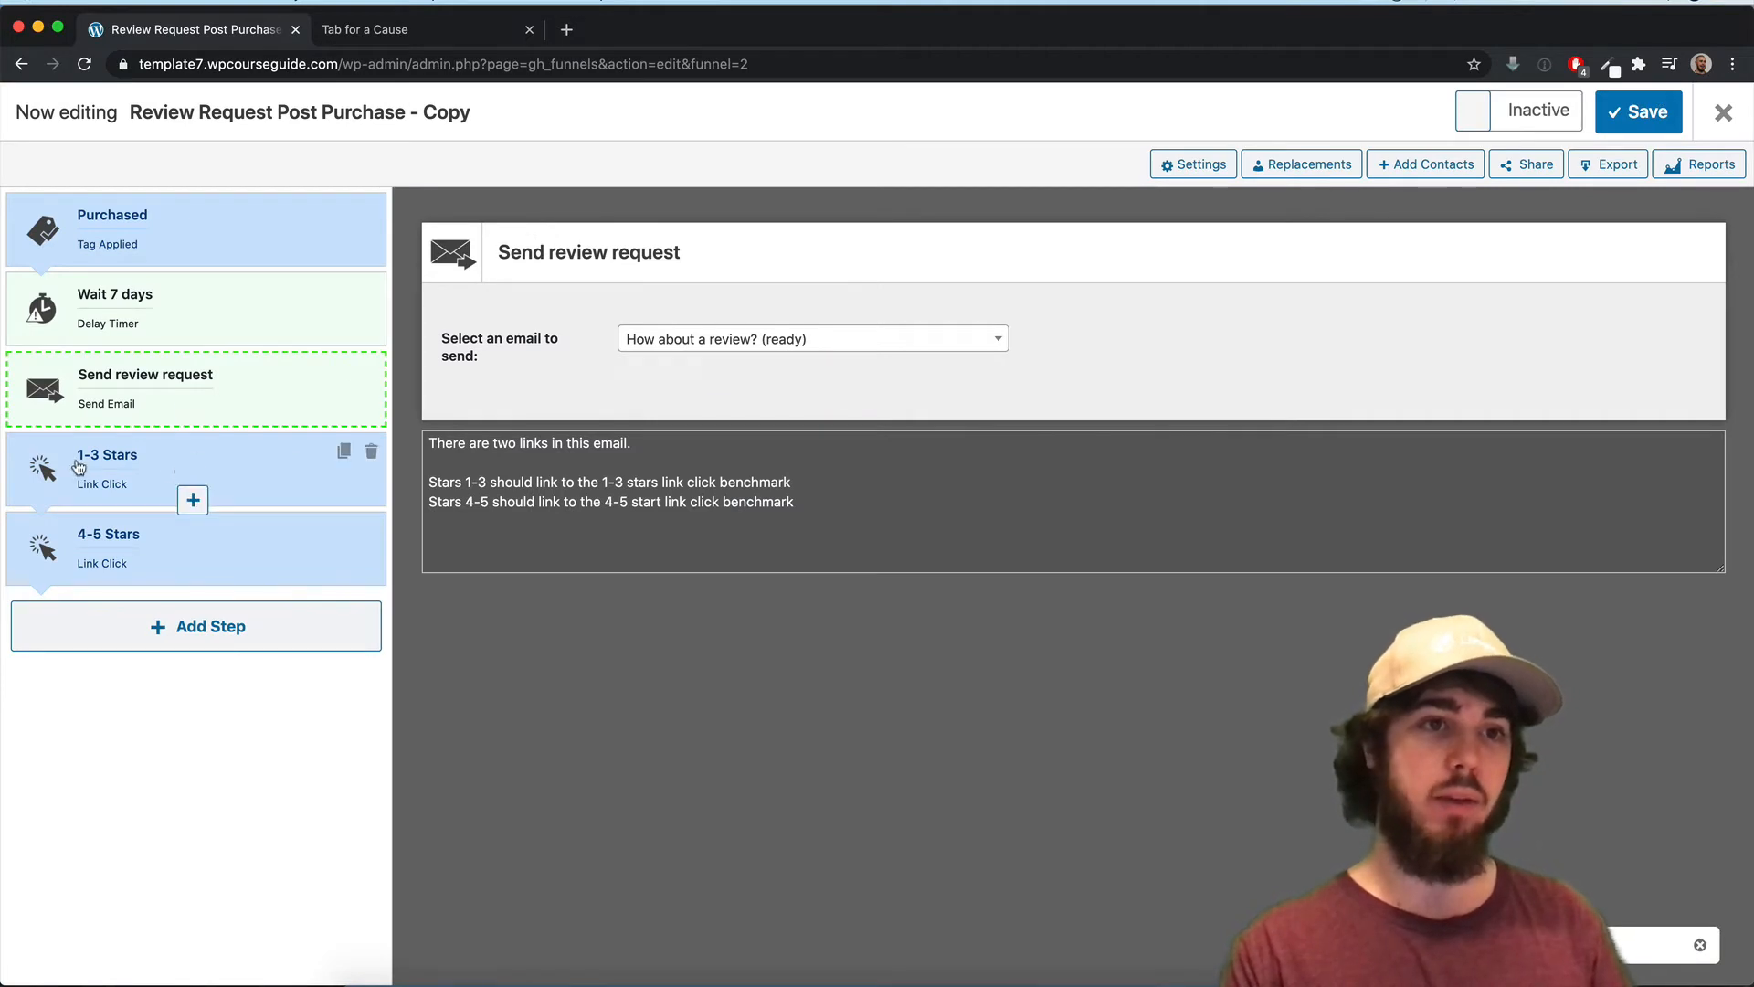
Examine the 1-3 Stars benchmark's redirect address and select its tracking link
left_click(139, 482)
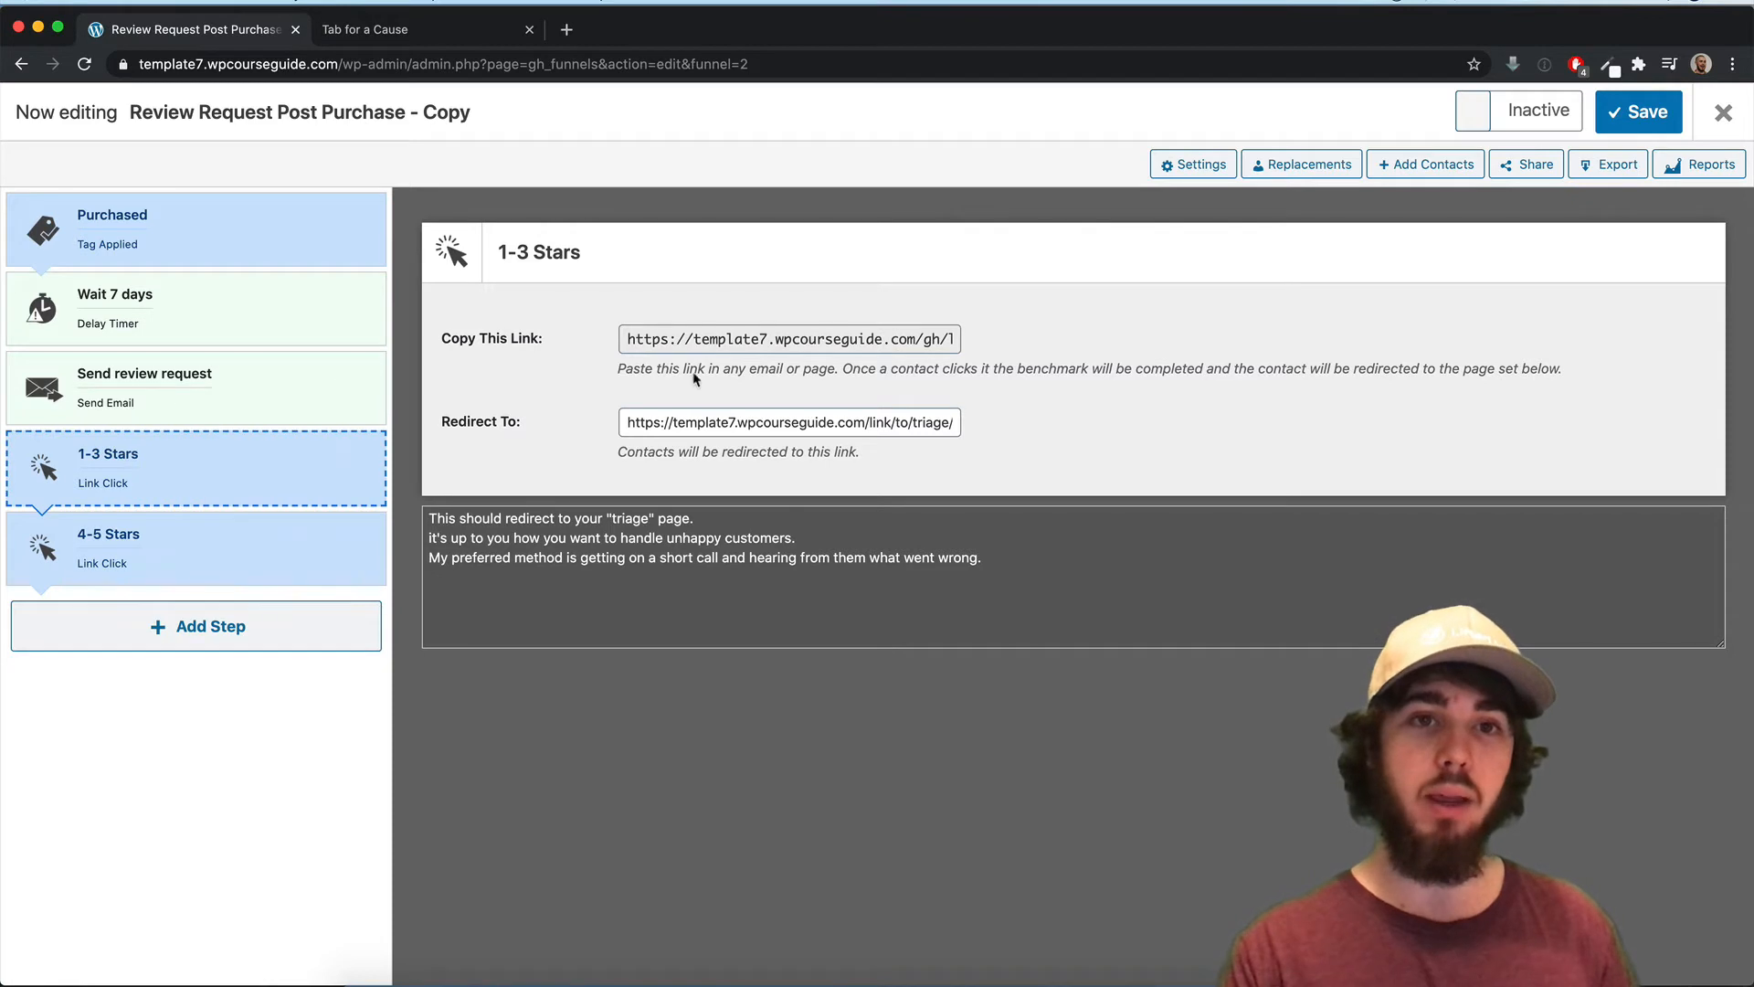
left_click_drag(626, 423, 979, 423)
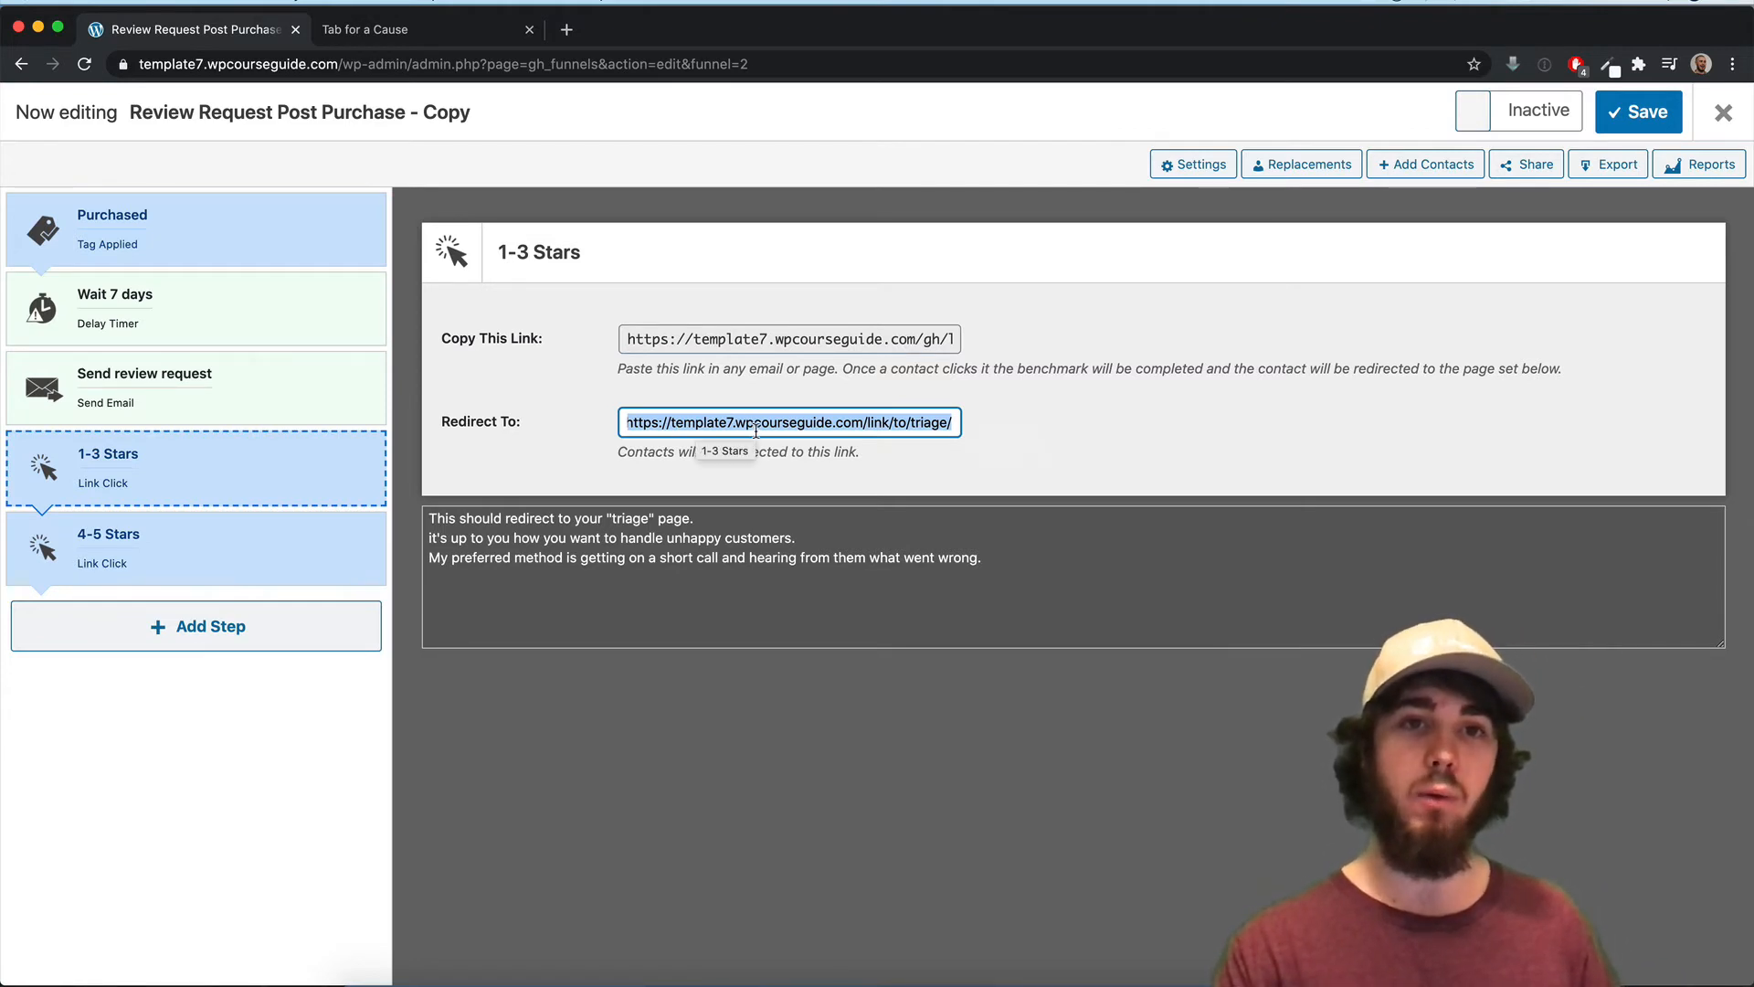
left_click(708, 335)
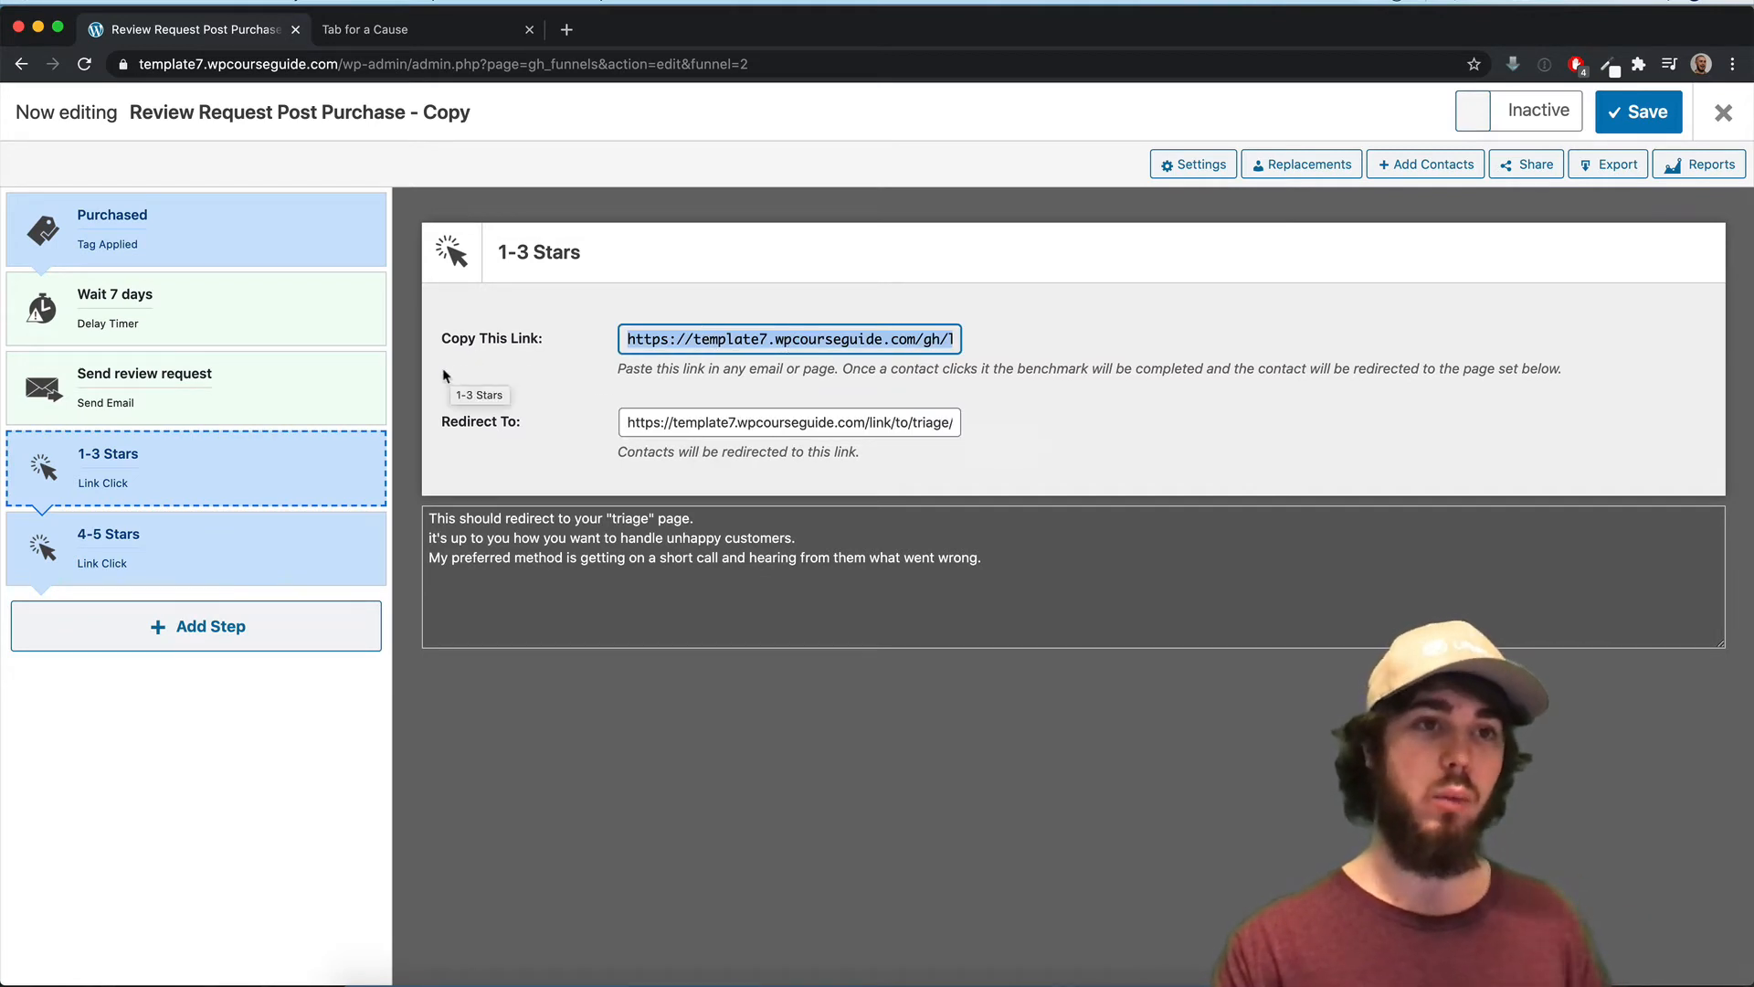
Inspect the link address on the first three stars in the review request email and exit without saving
left_click(222, 384)
left_click(658, 371)
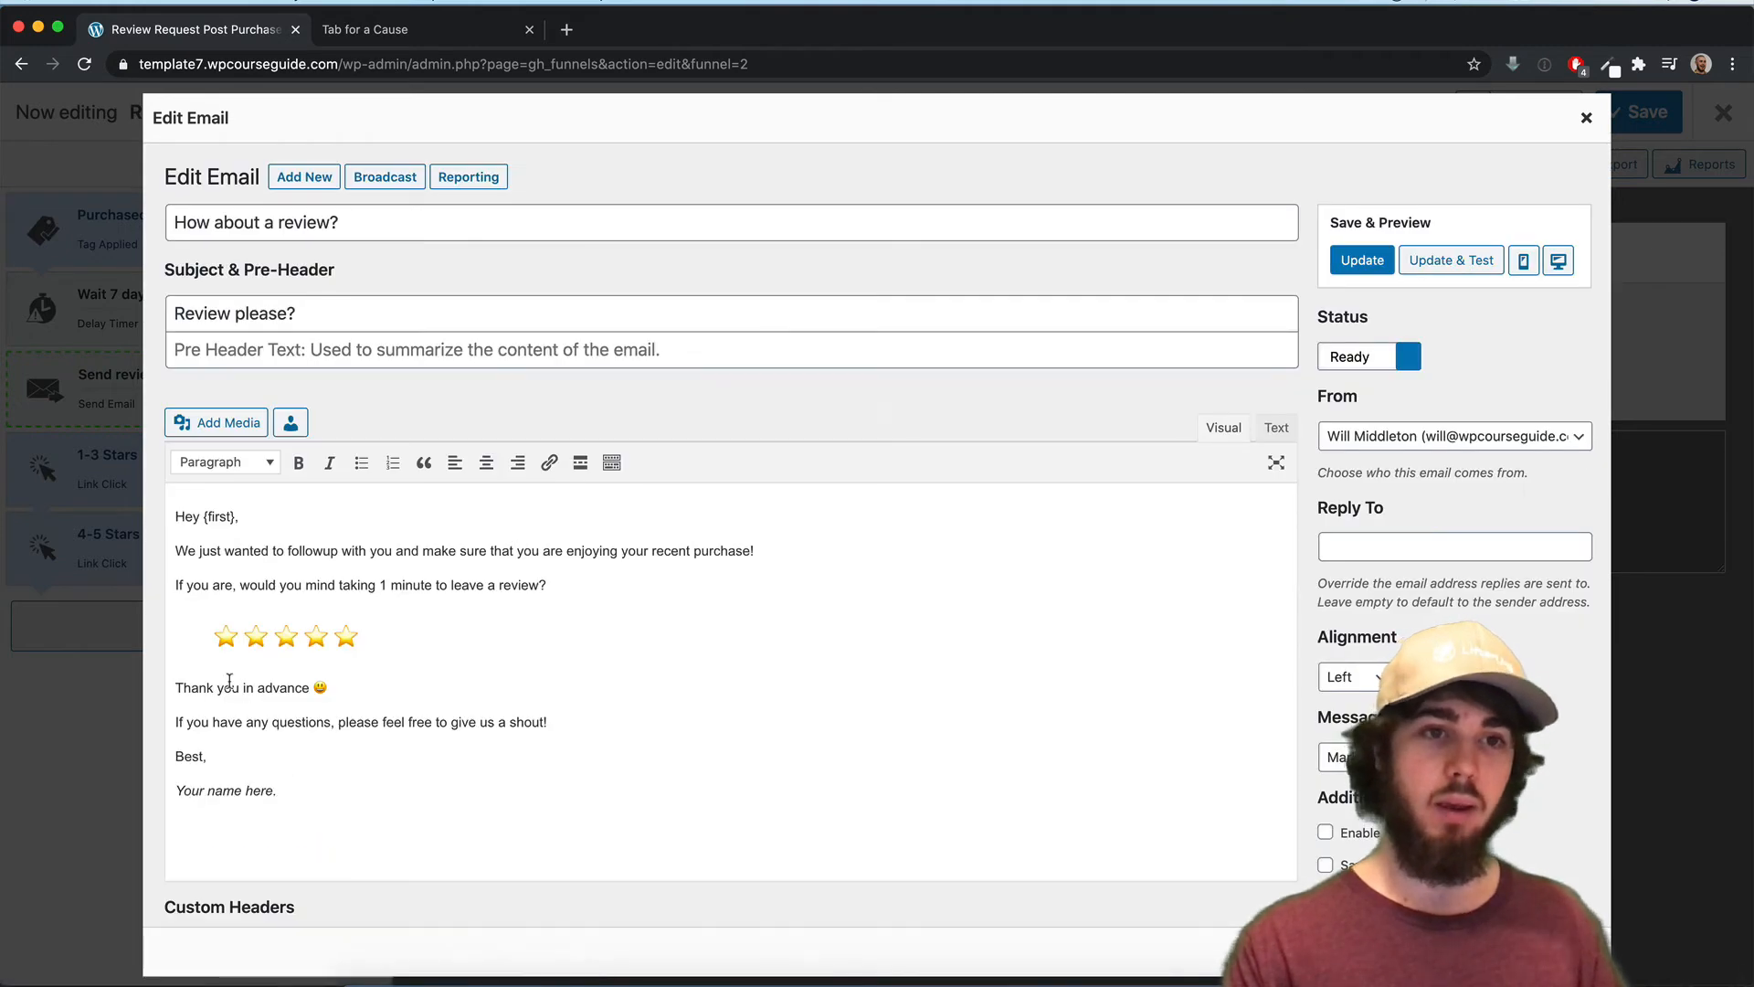
left_click_drag(213, 637, 298, 638)
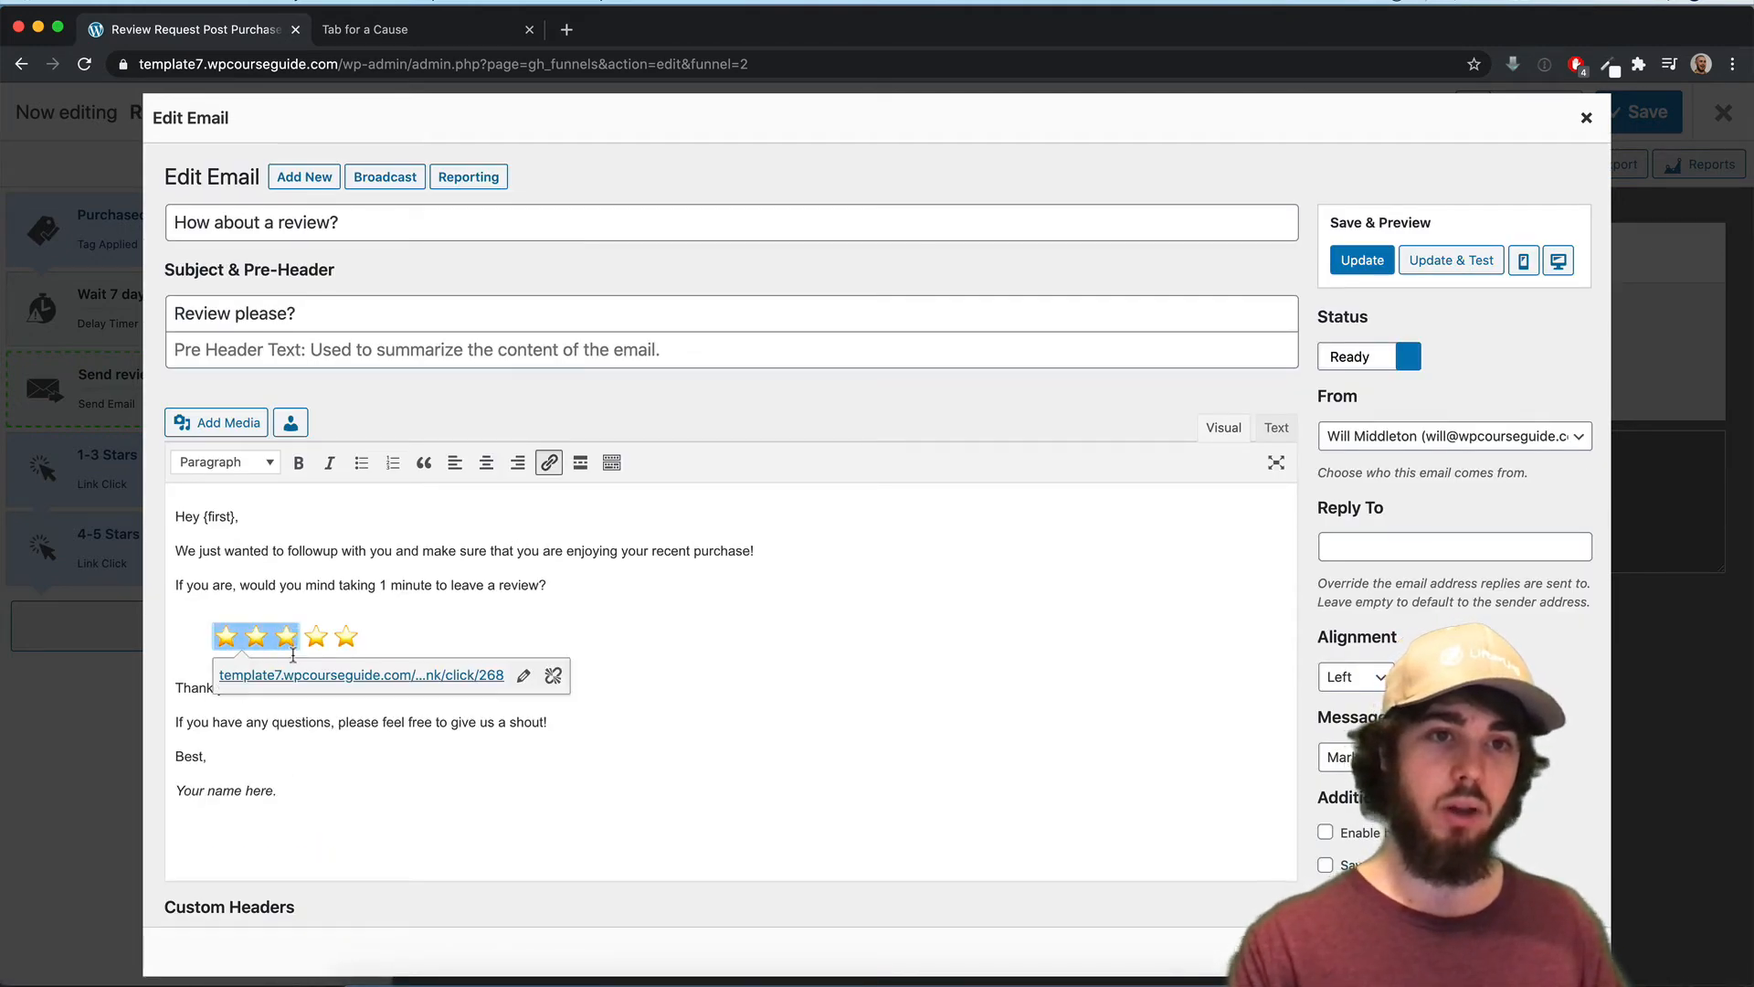
left_click(523, 675)
left_click(1581, 136)
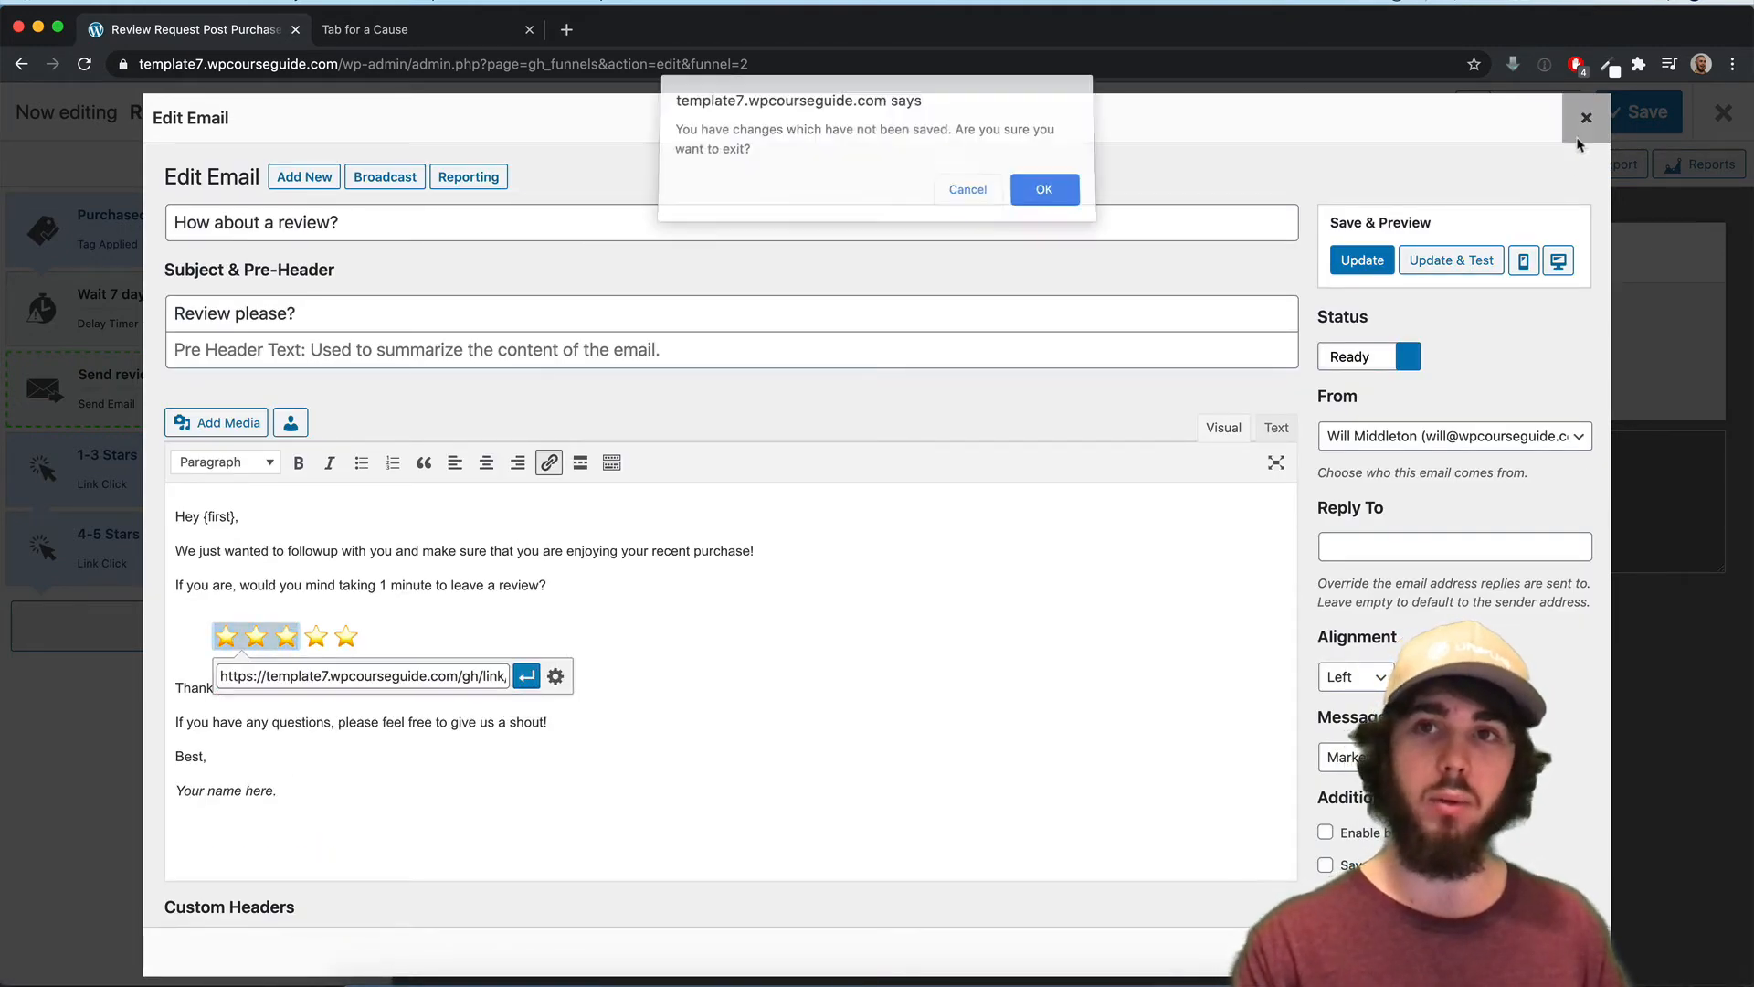
left_click(1044, 189)
Examine the 4-5 Stars benchmark's tracking link and the link on the last two stars in the review request email
left_click(109, 553)
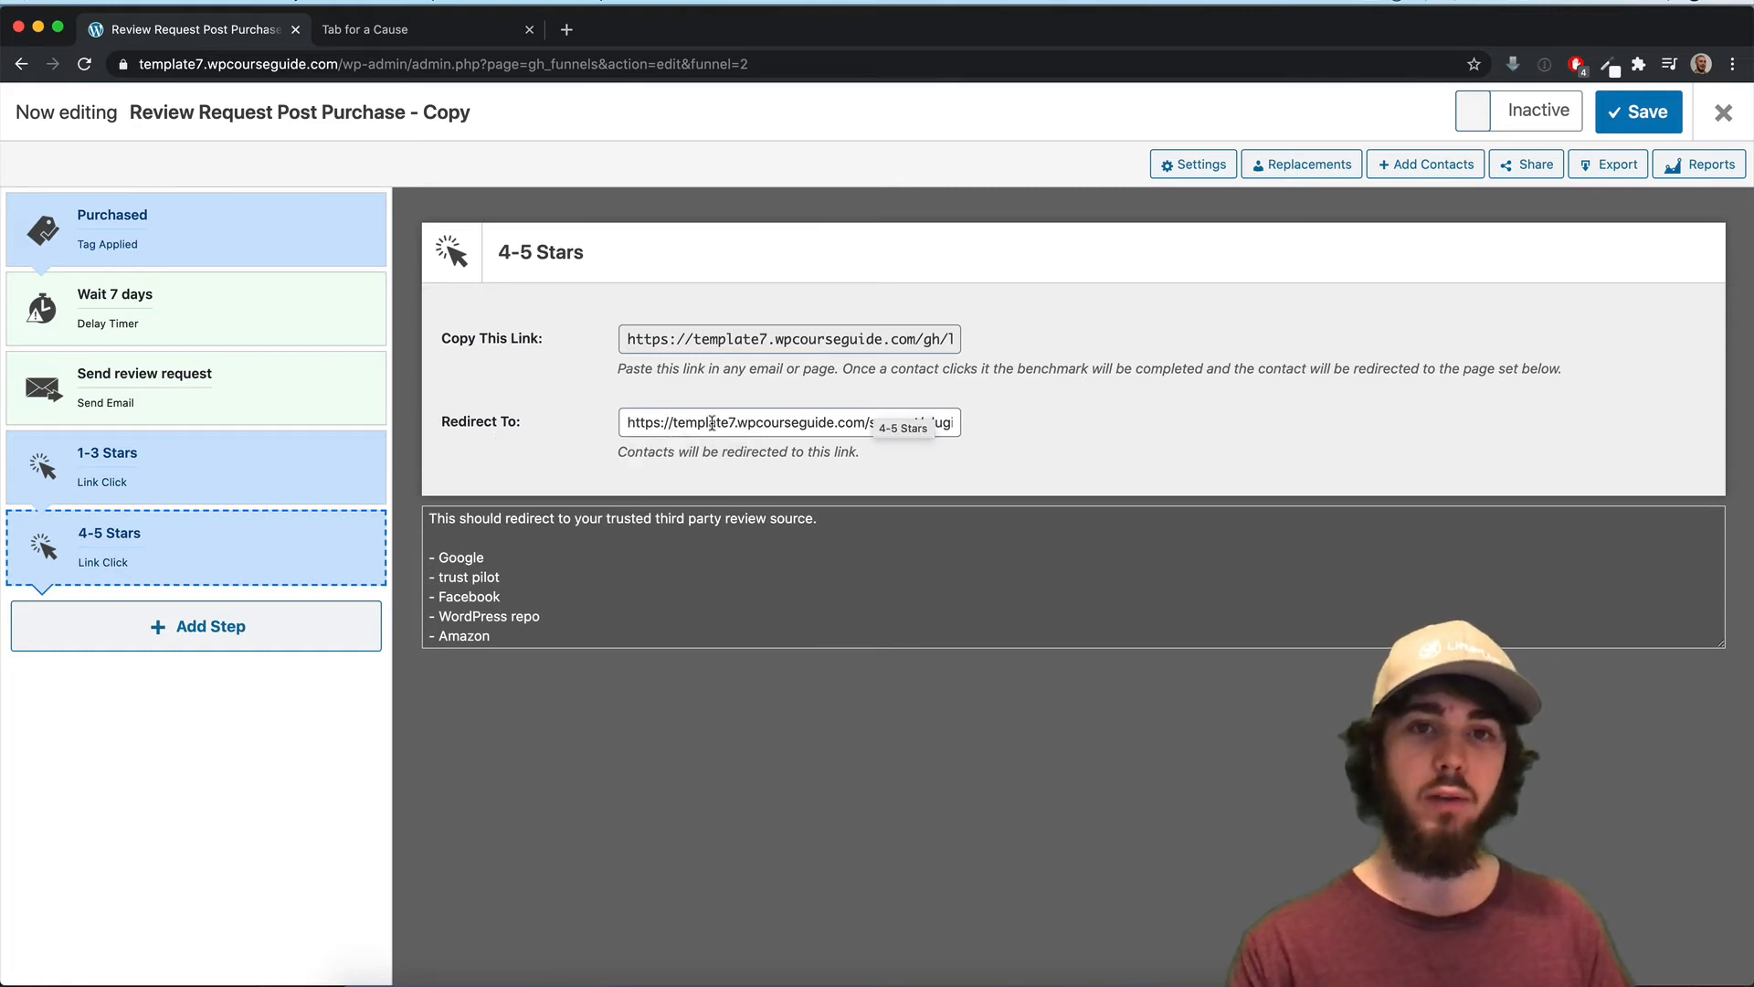
left_click_drag(666, 336, 967, 341)
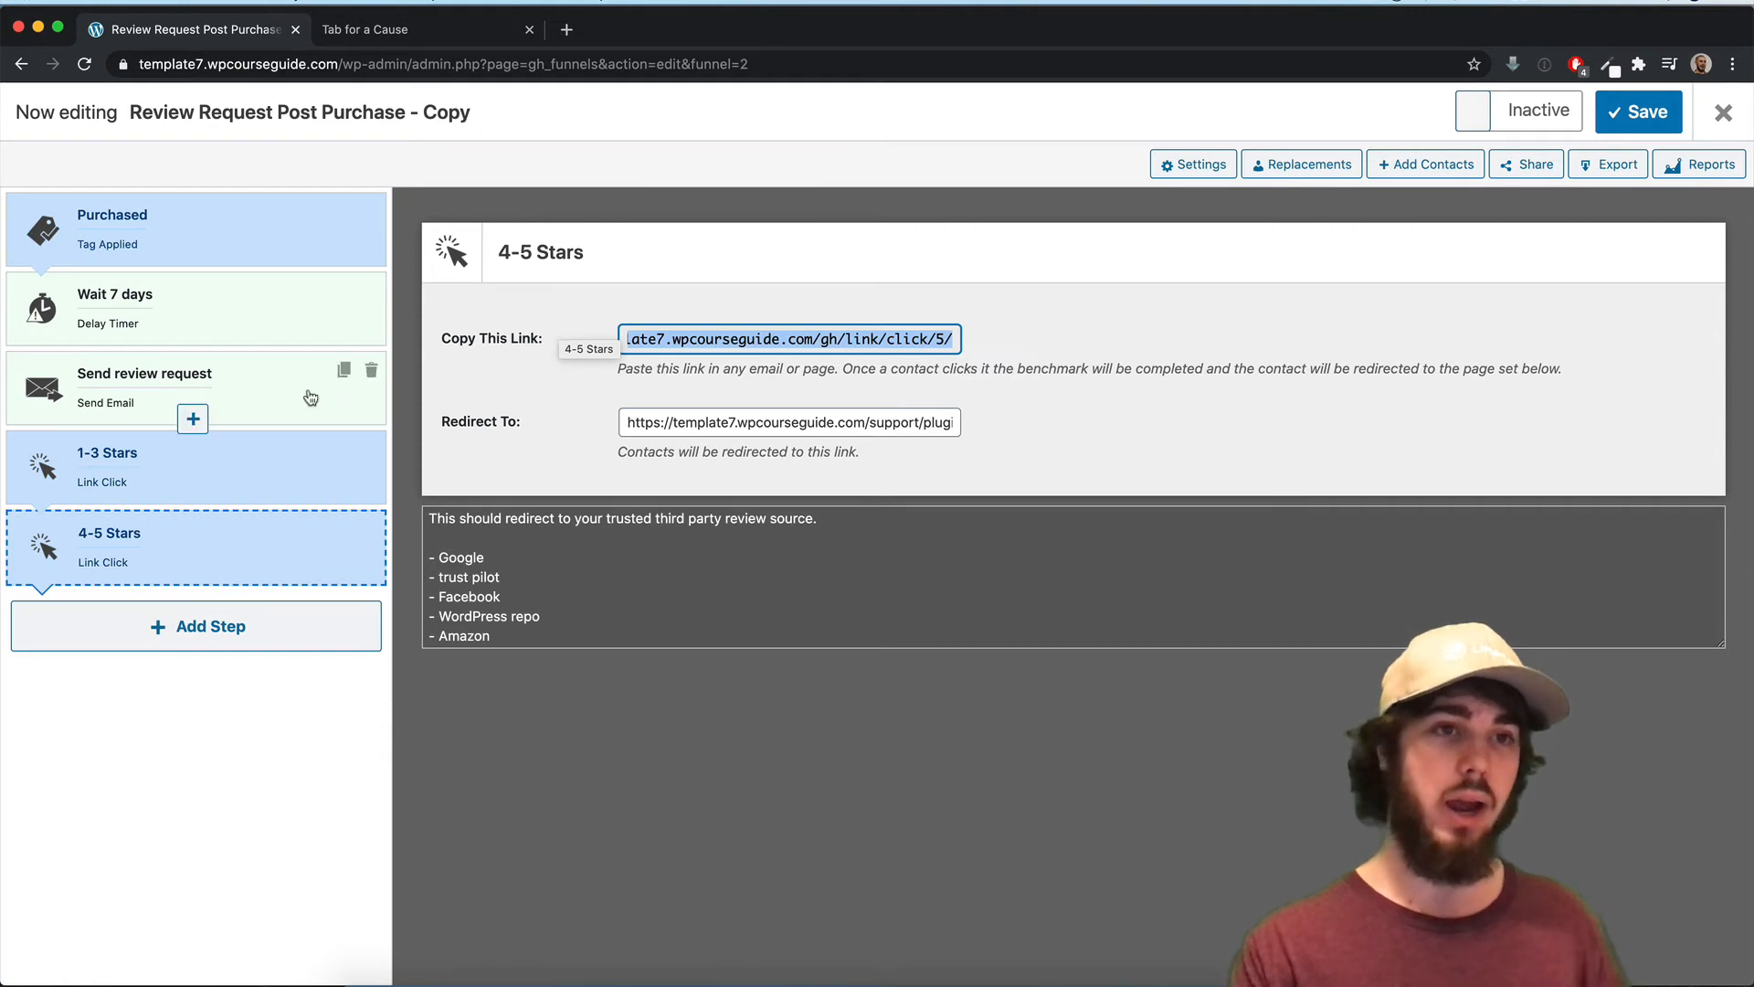
left_click(197, 384)
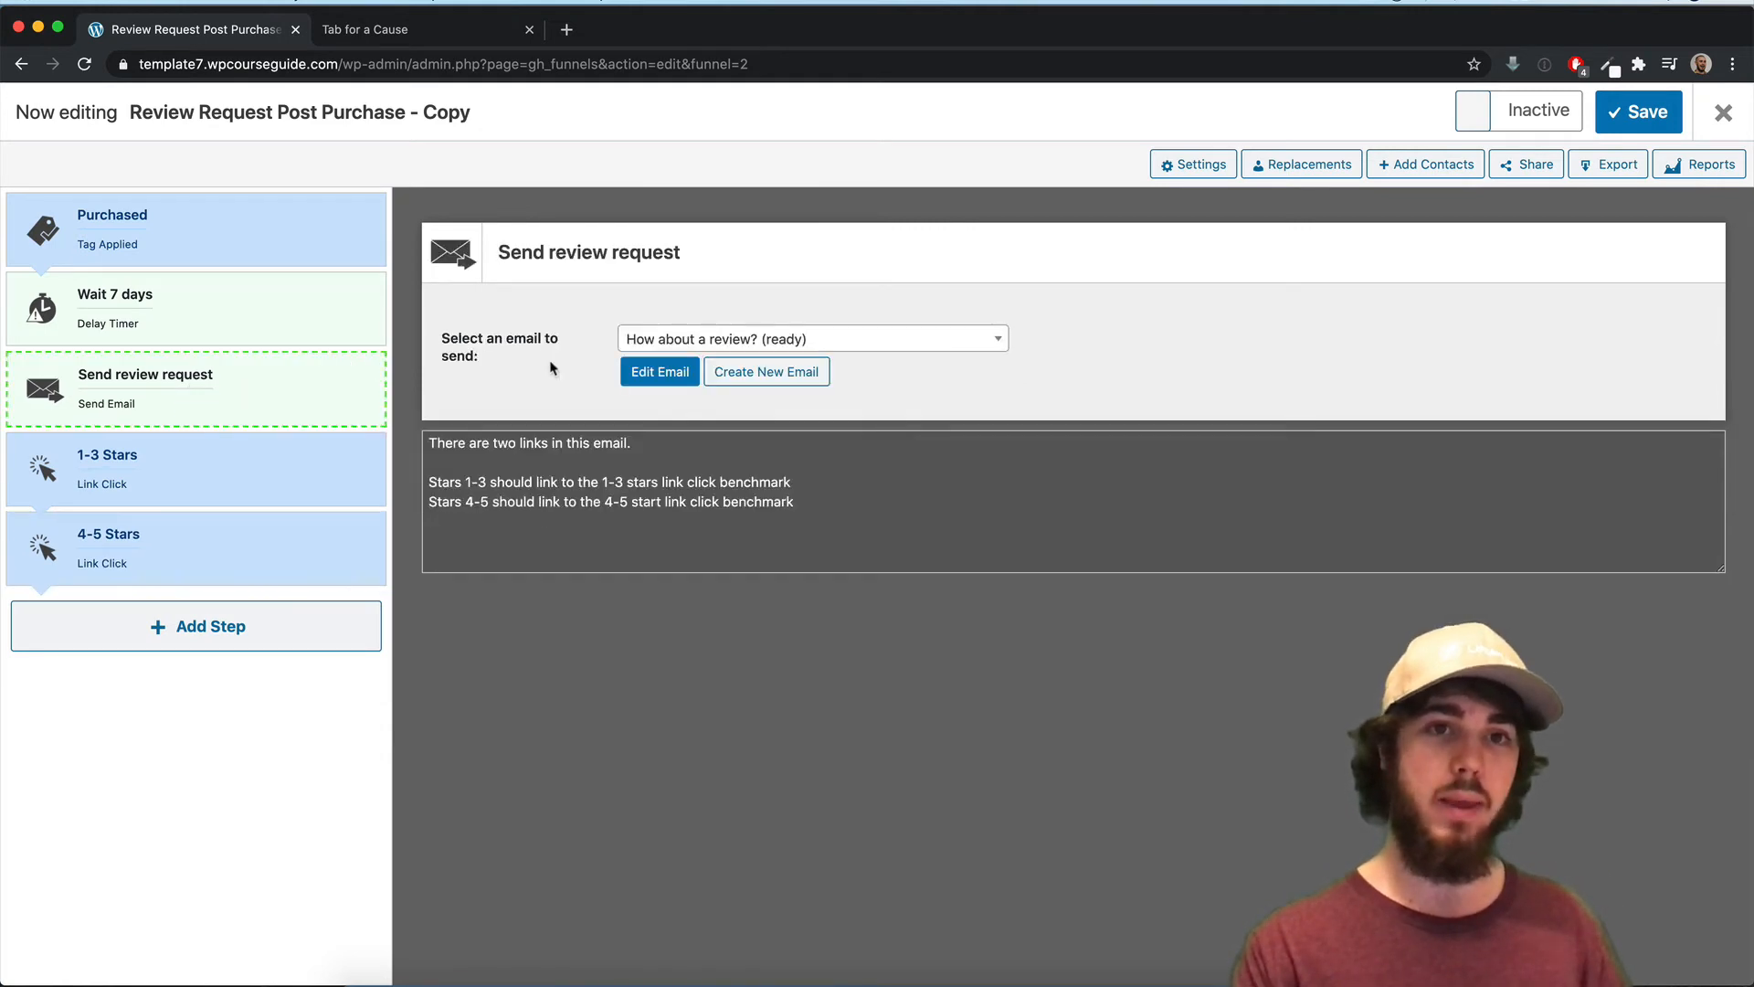
left_click(642, 376)
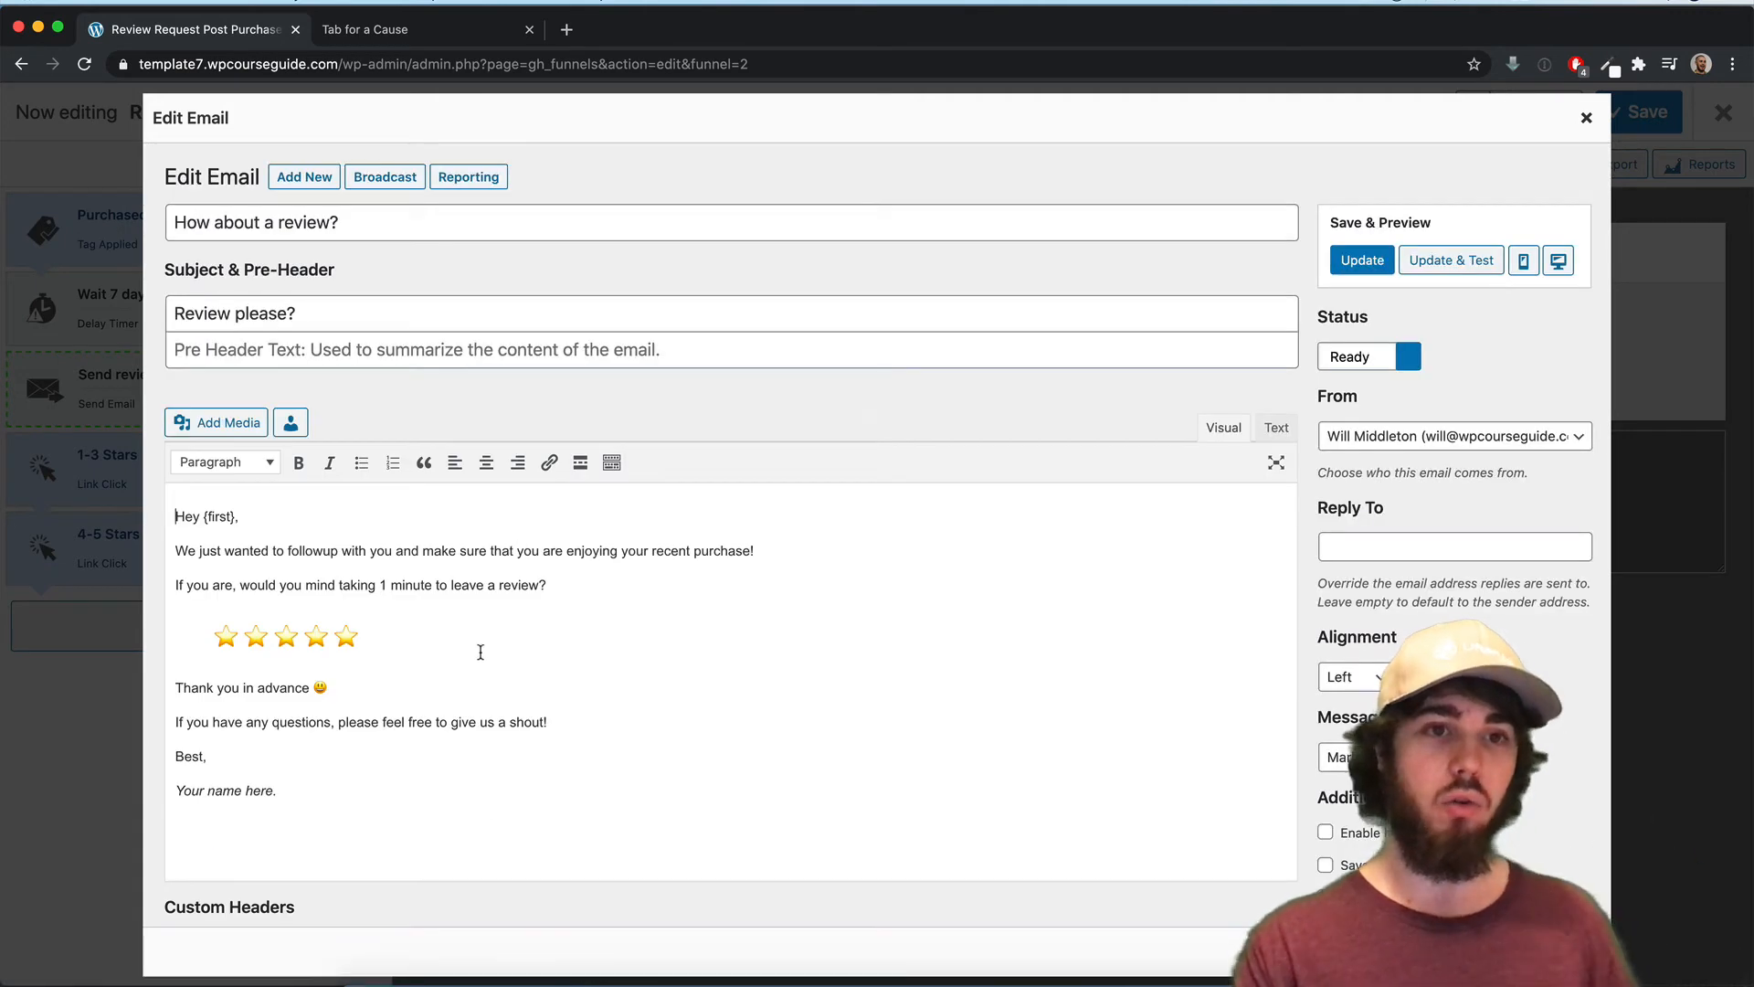
left_click_drag(313, 634, 362, 635)
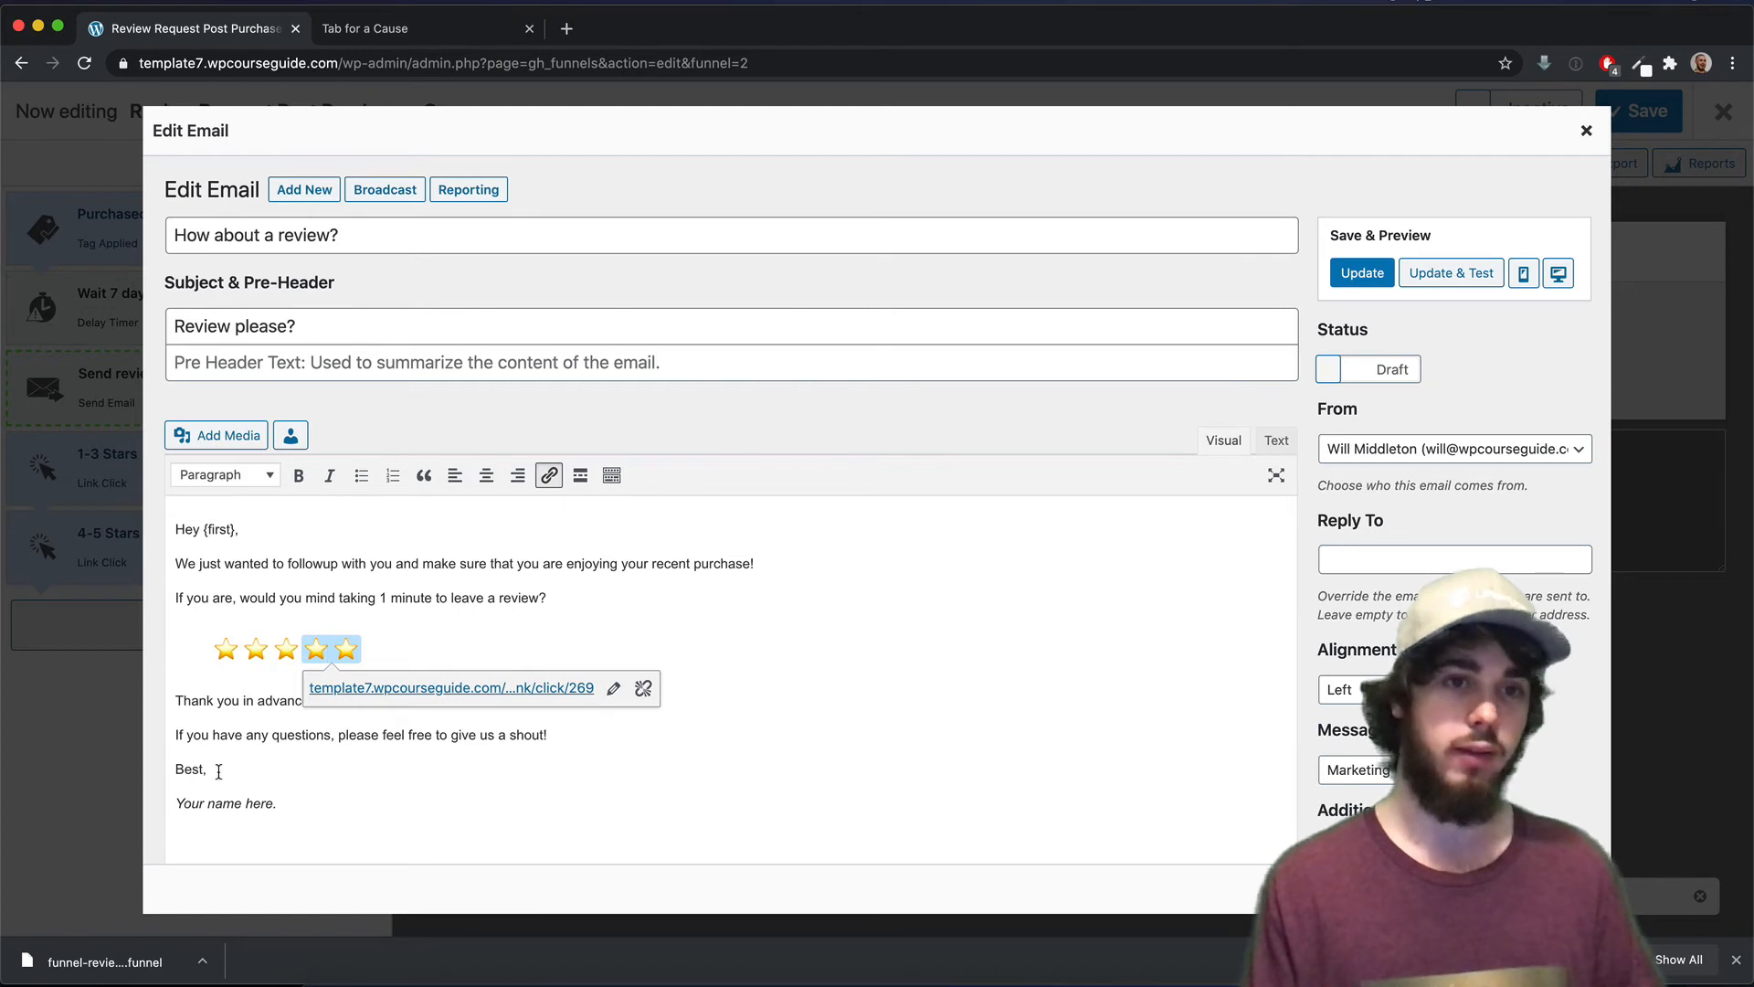
Review the email's signature and 4-5 star link, set the email's status to Ready and update it
left_click_drag(182, 803, 279, 807)
left_click(280, 807)
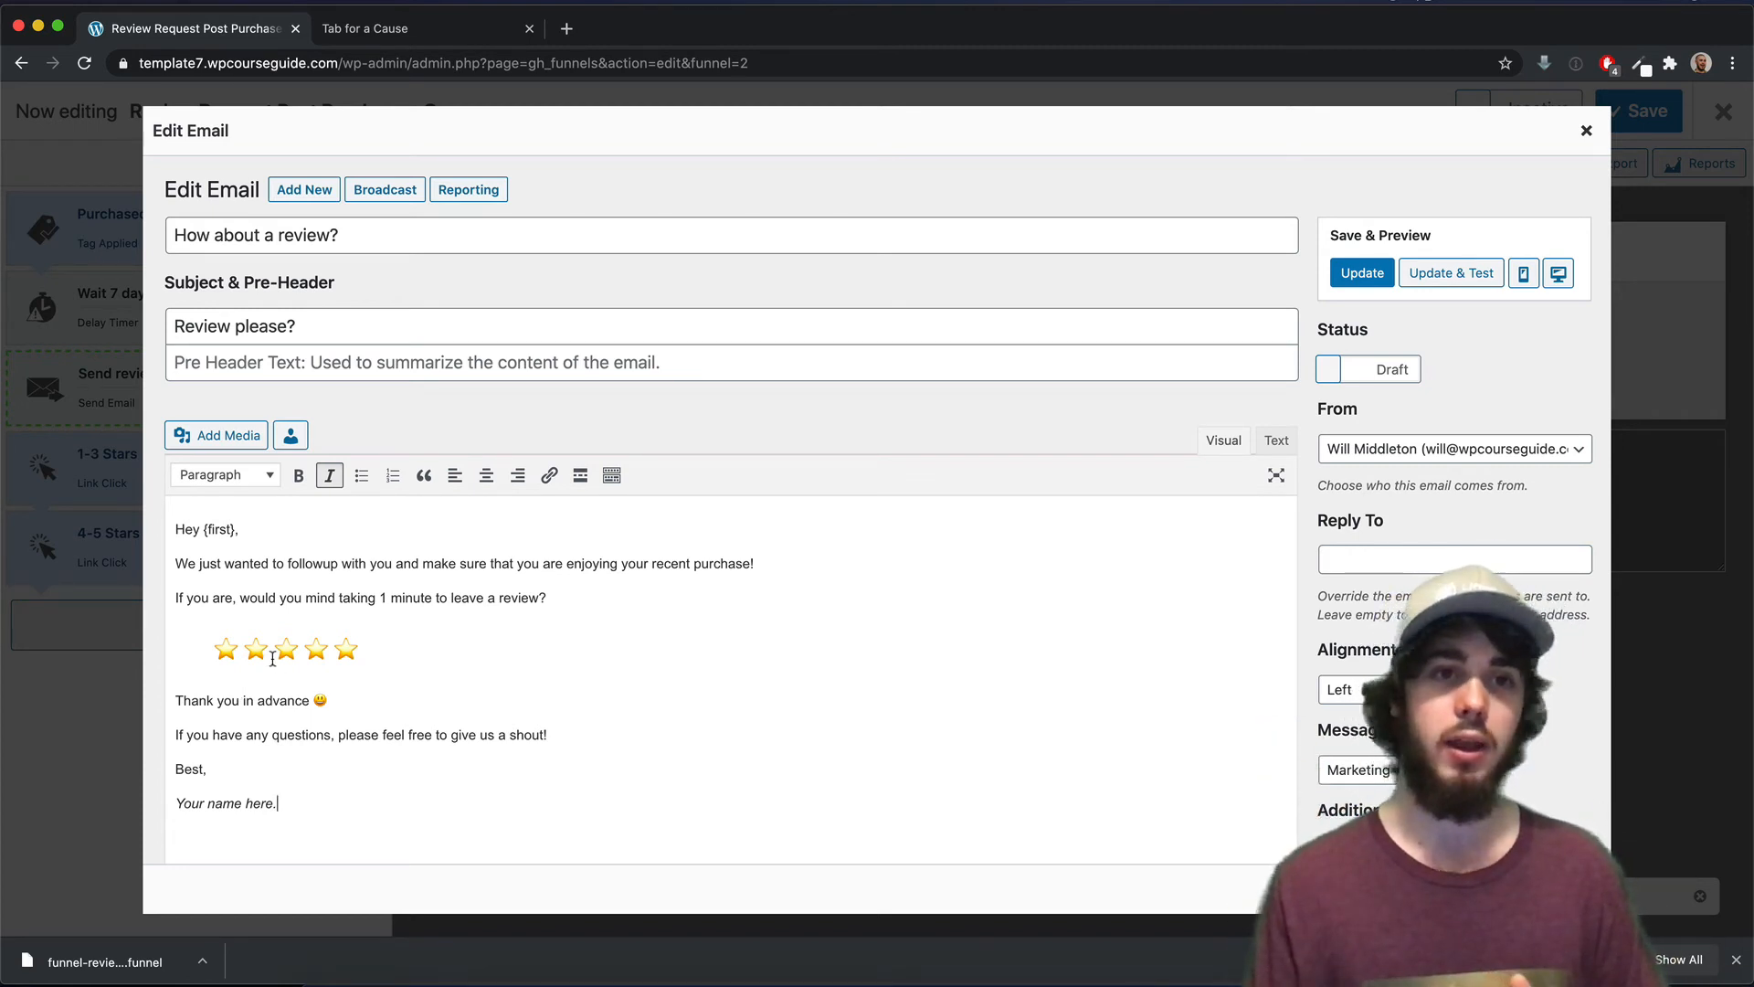
left_click_drag(302, 649, 376, 649)
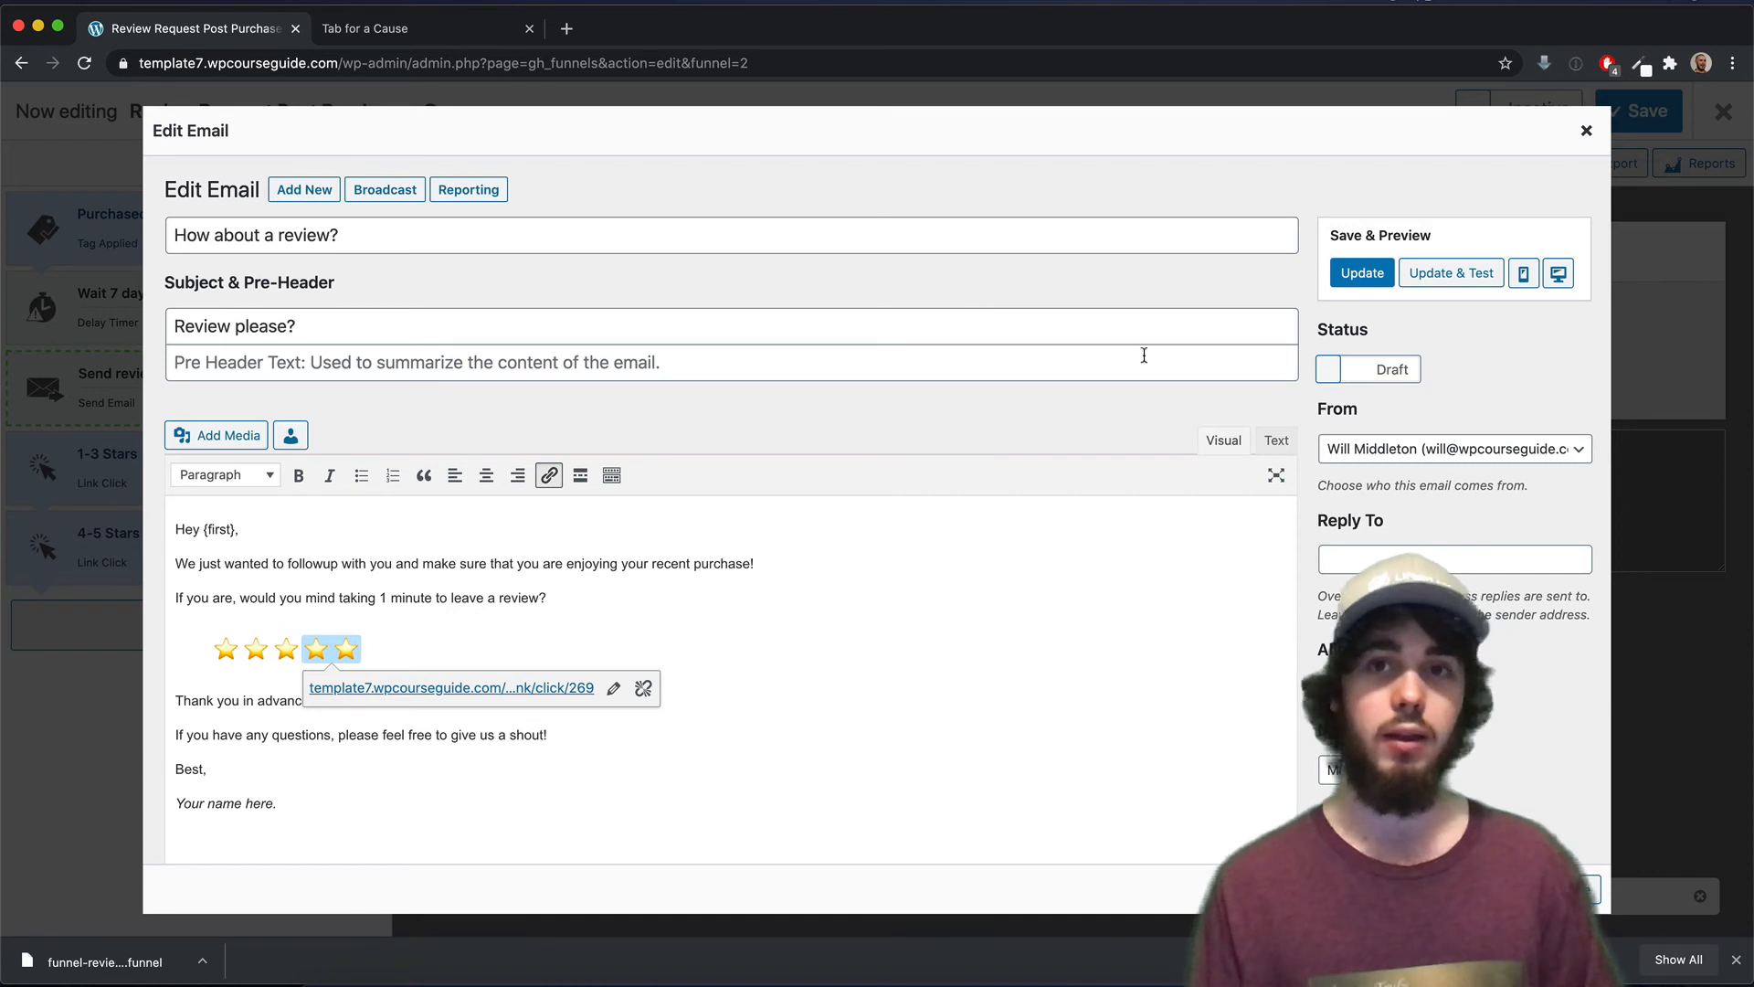
left_click(1339, 369)
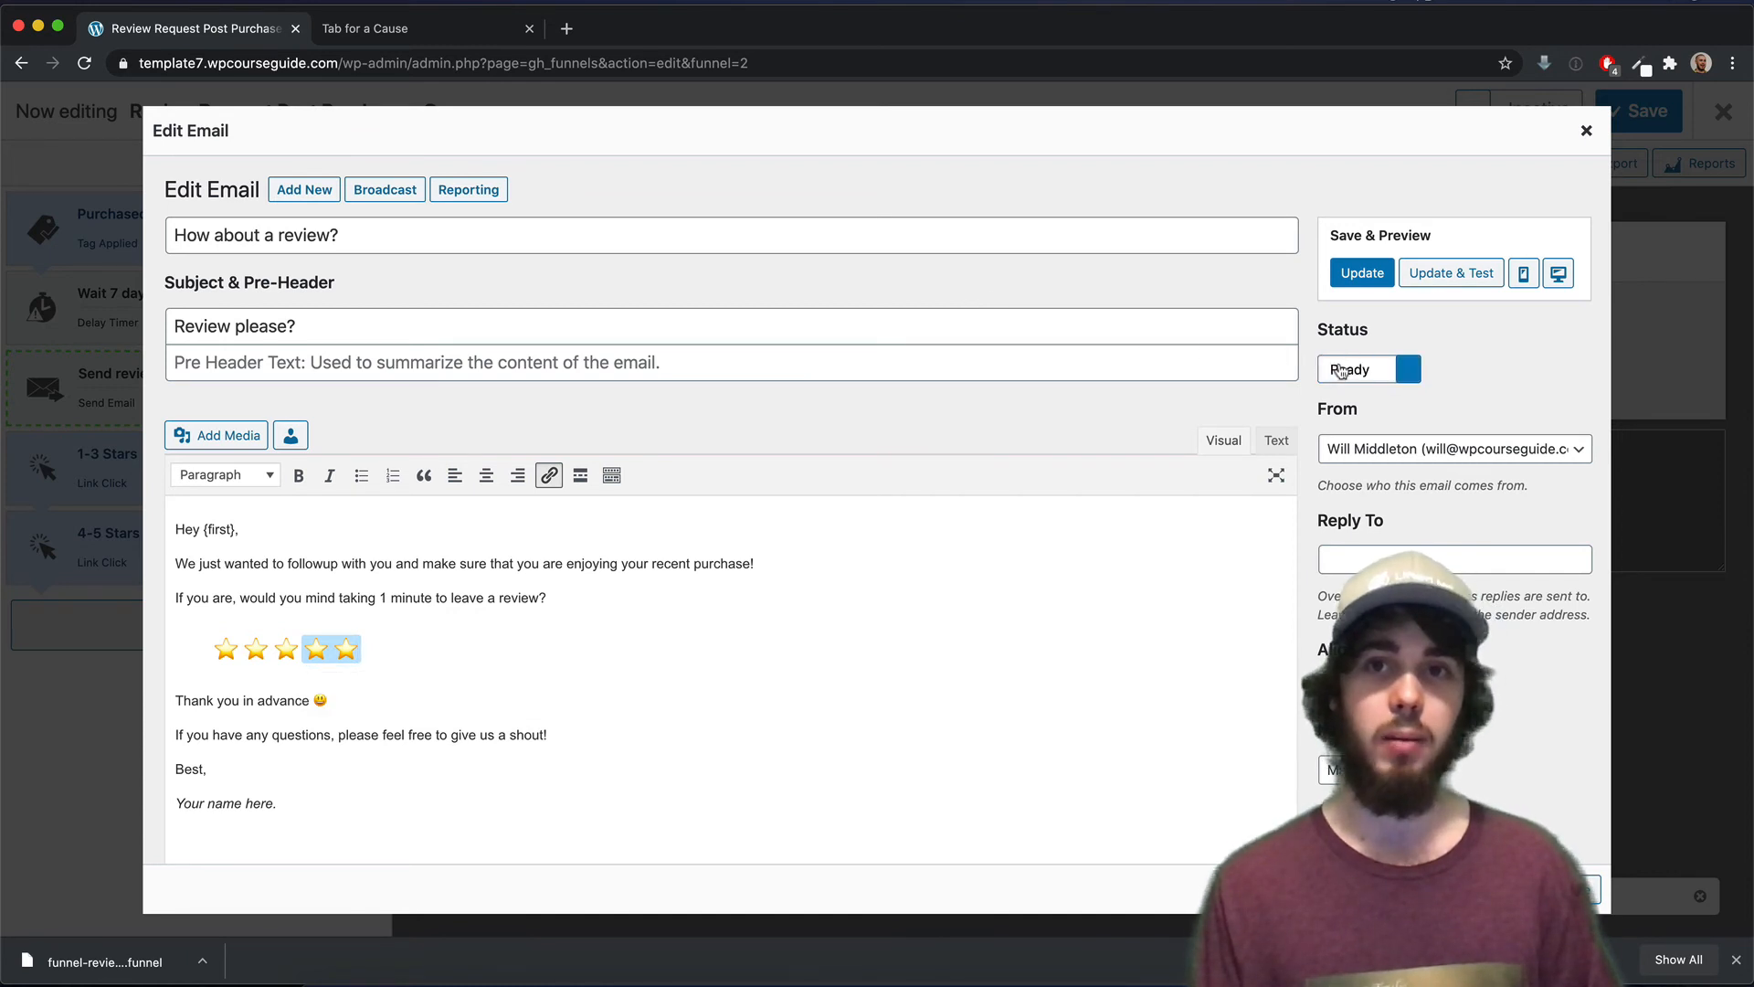
left_click(1360, 273)
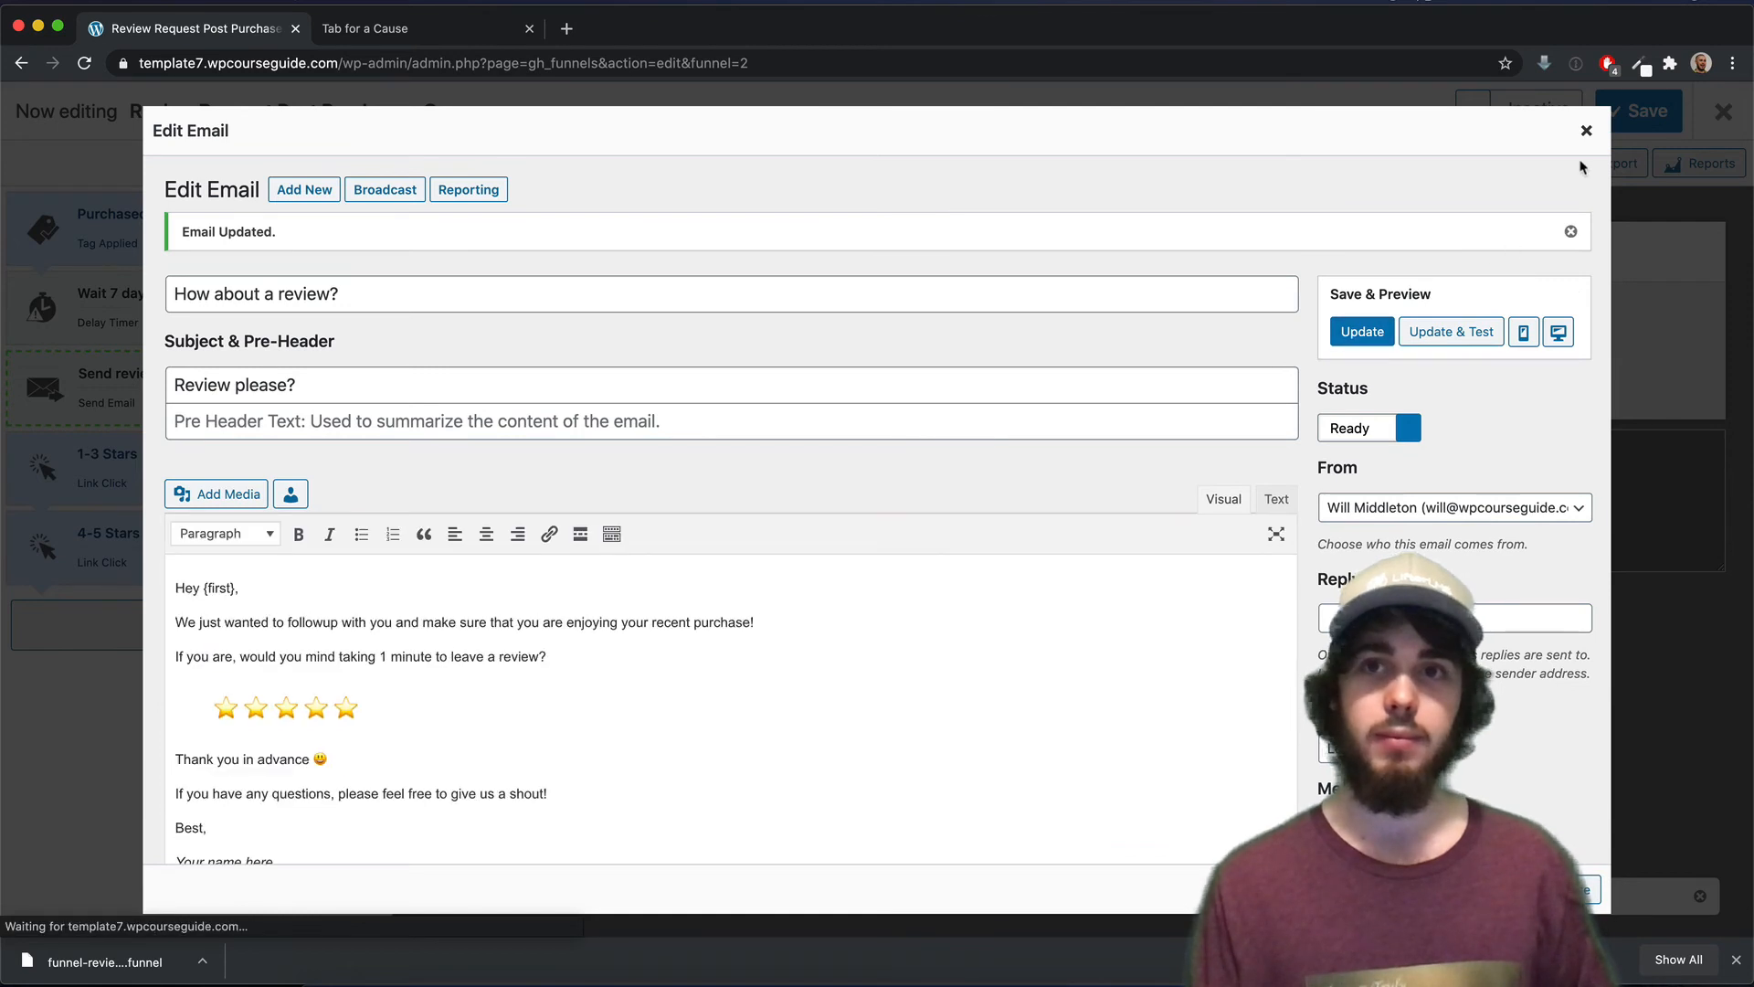
left_click(1586, 131)
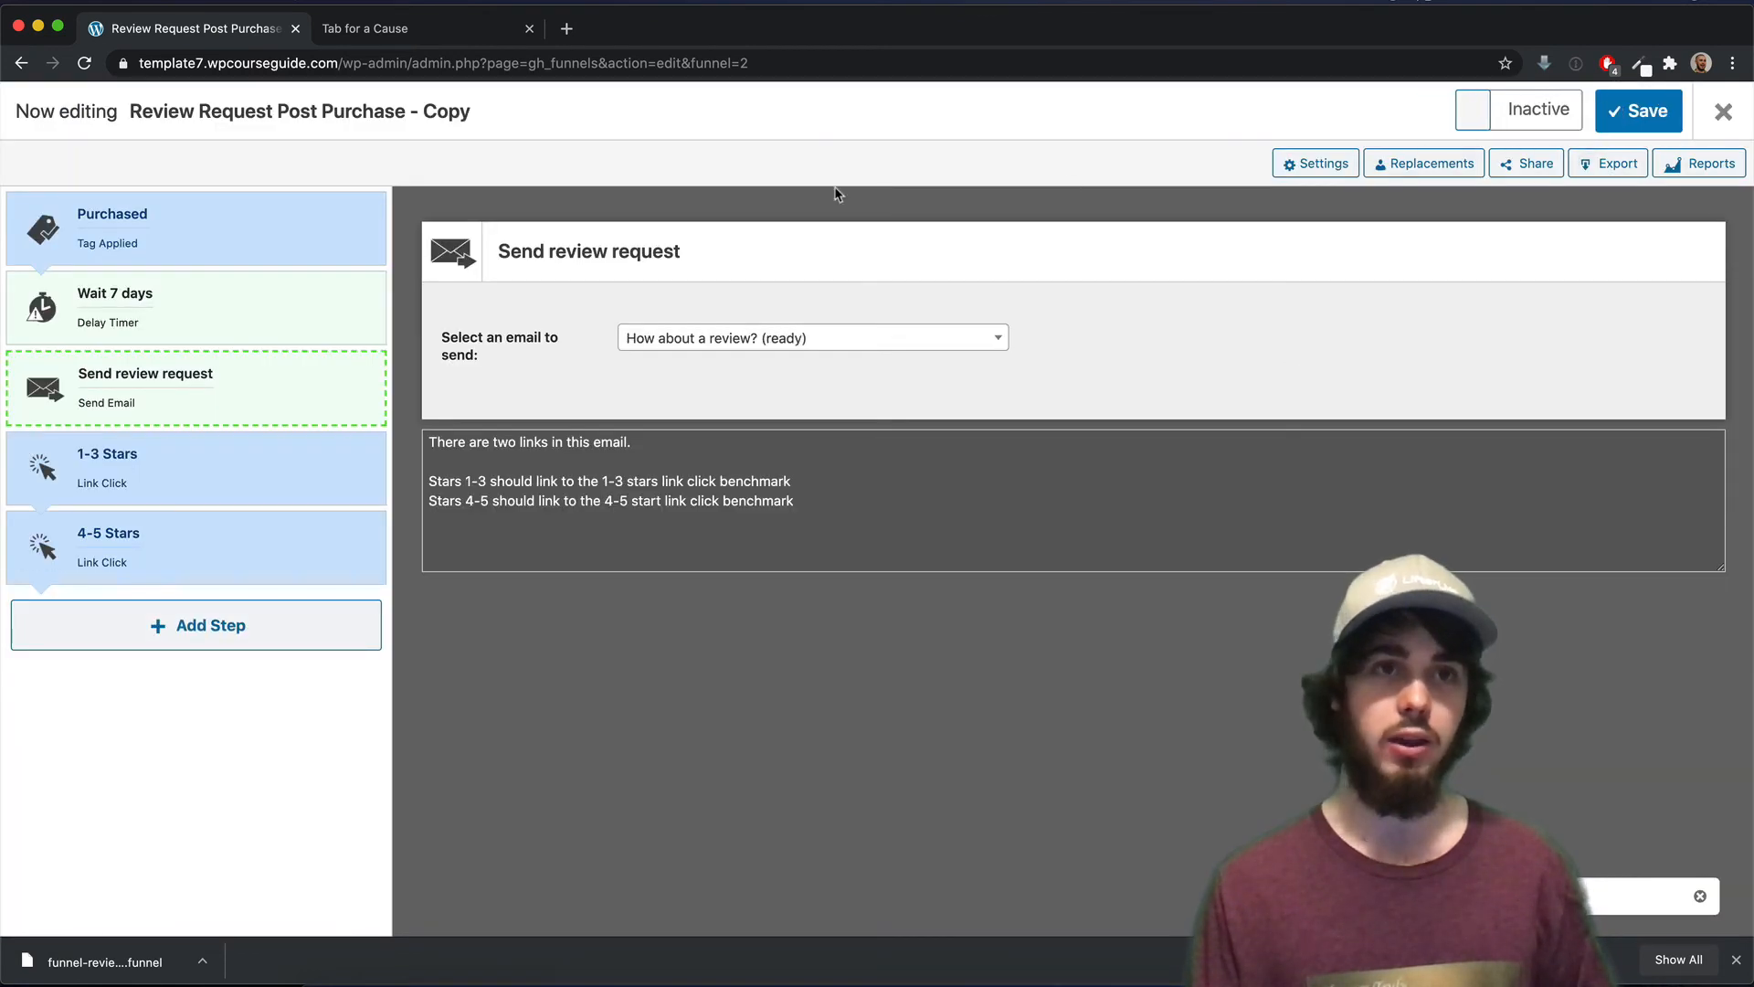
Set the Review Request Post Purchase funnel to Active and save it
left_click(1501, 114)
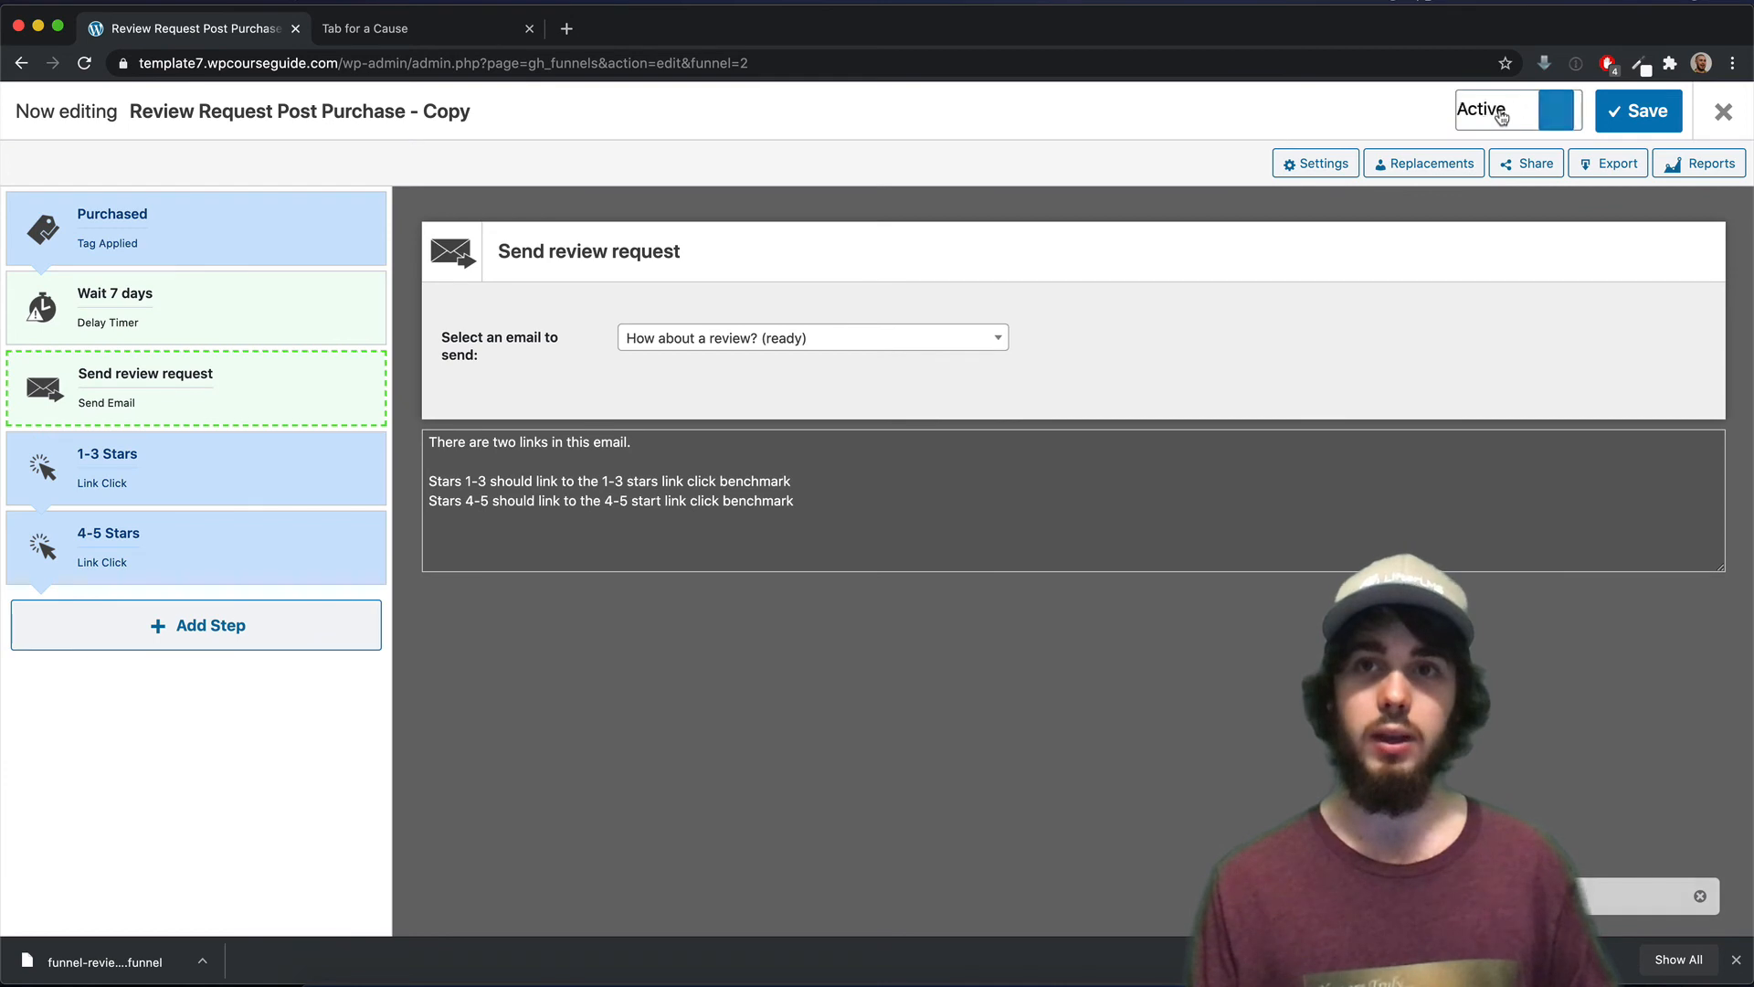
left_click(1607, 117)
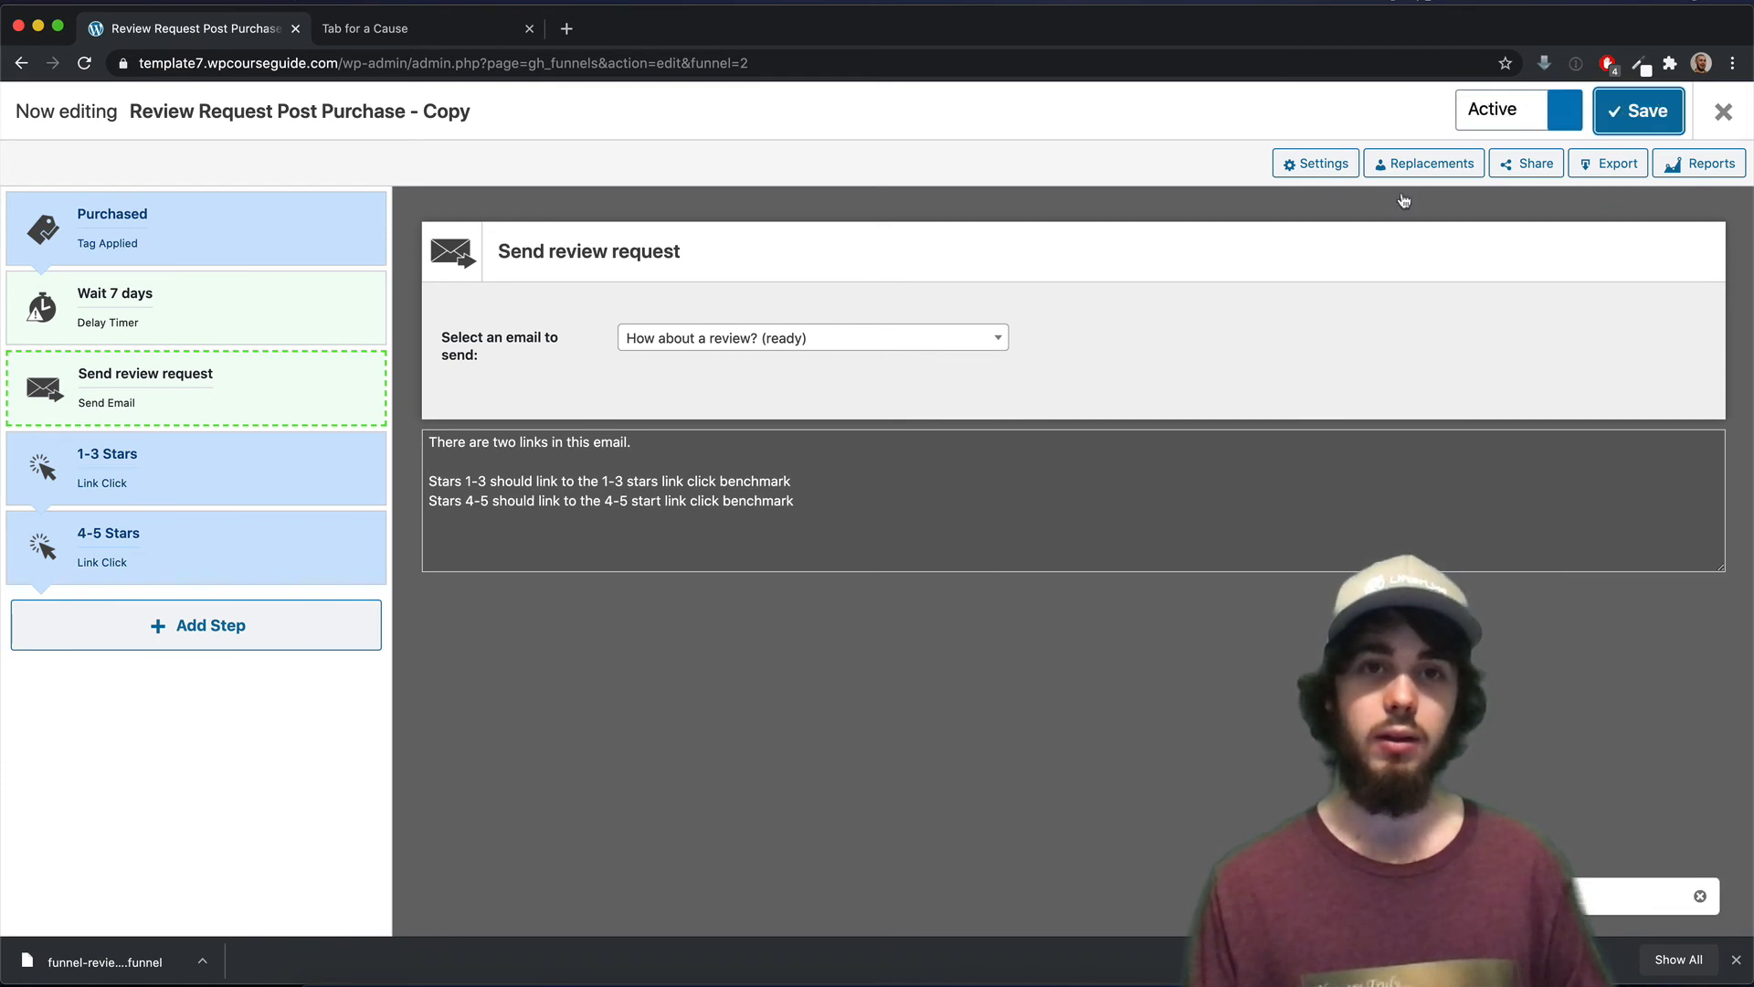